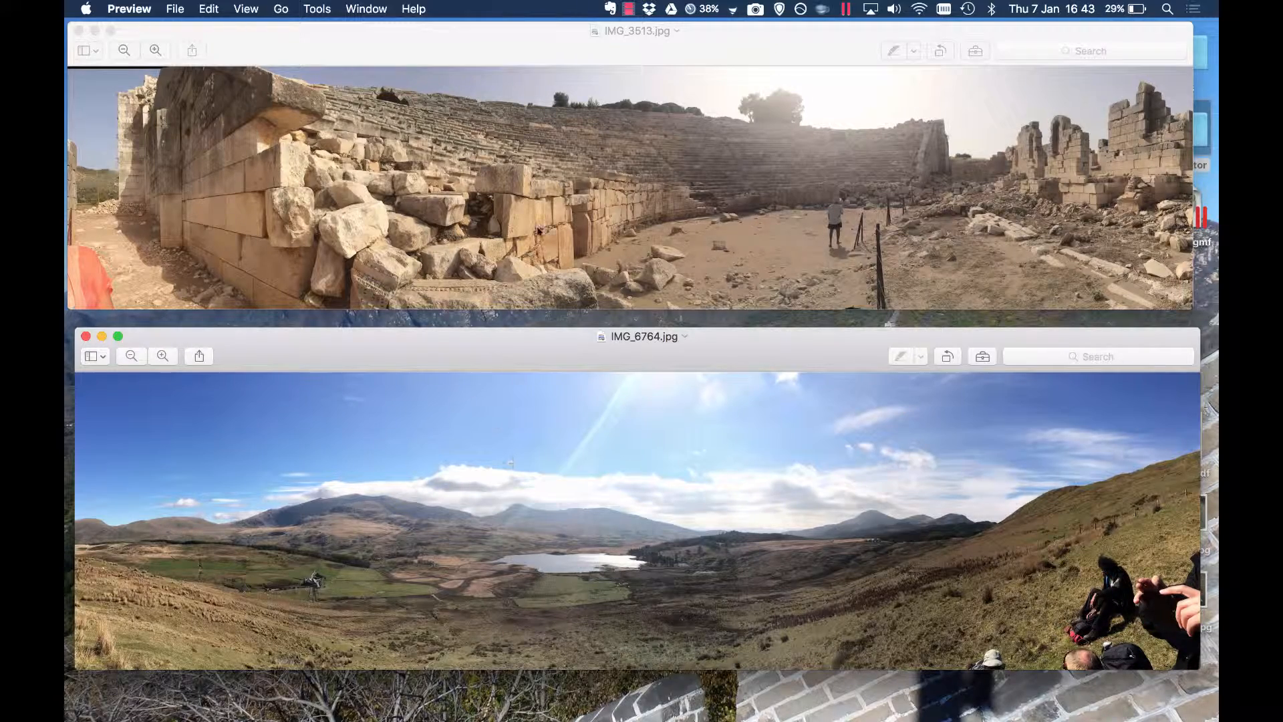
Step: Switch to the Illustrator document, select all the characters of the GO EXPLORE! text and enable Draw Inside mode
key(ctrl+Up)
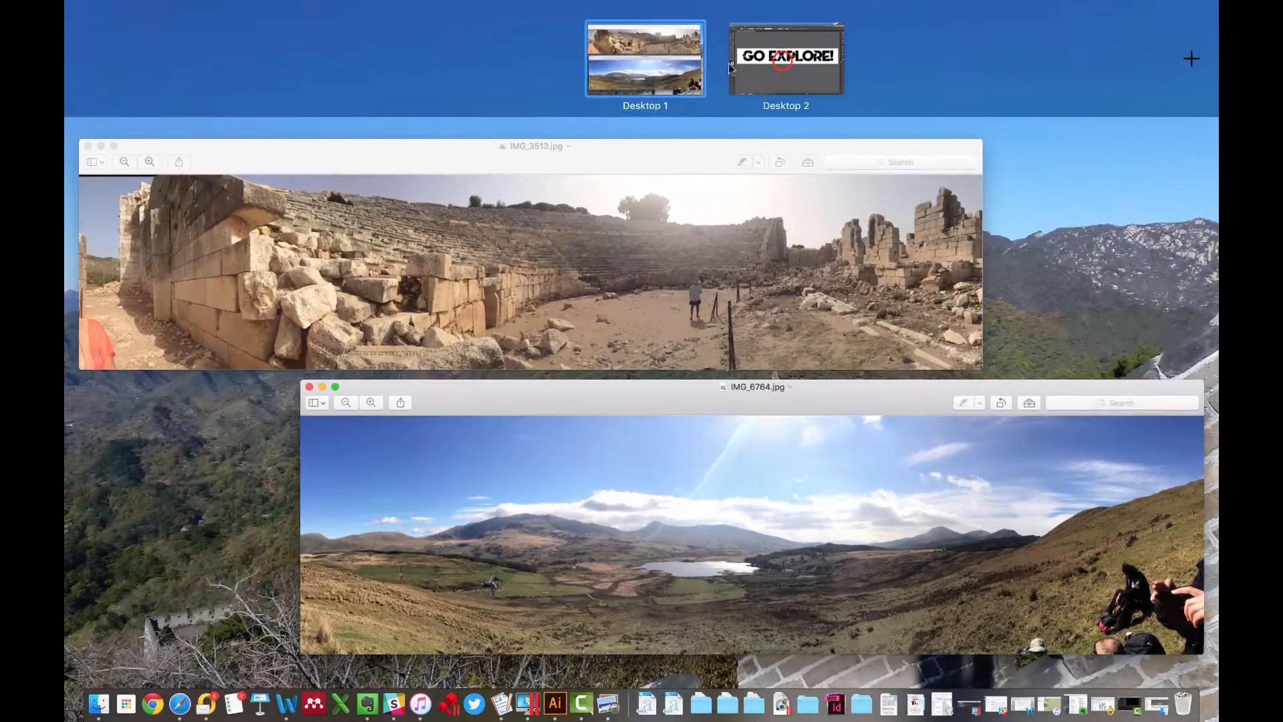
click(780, 58)
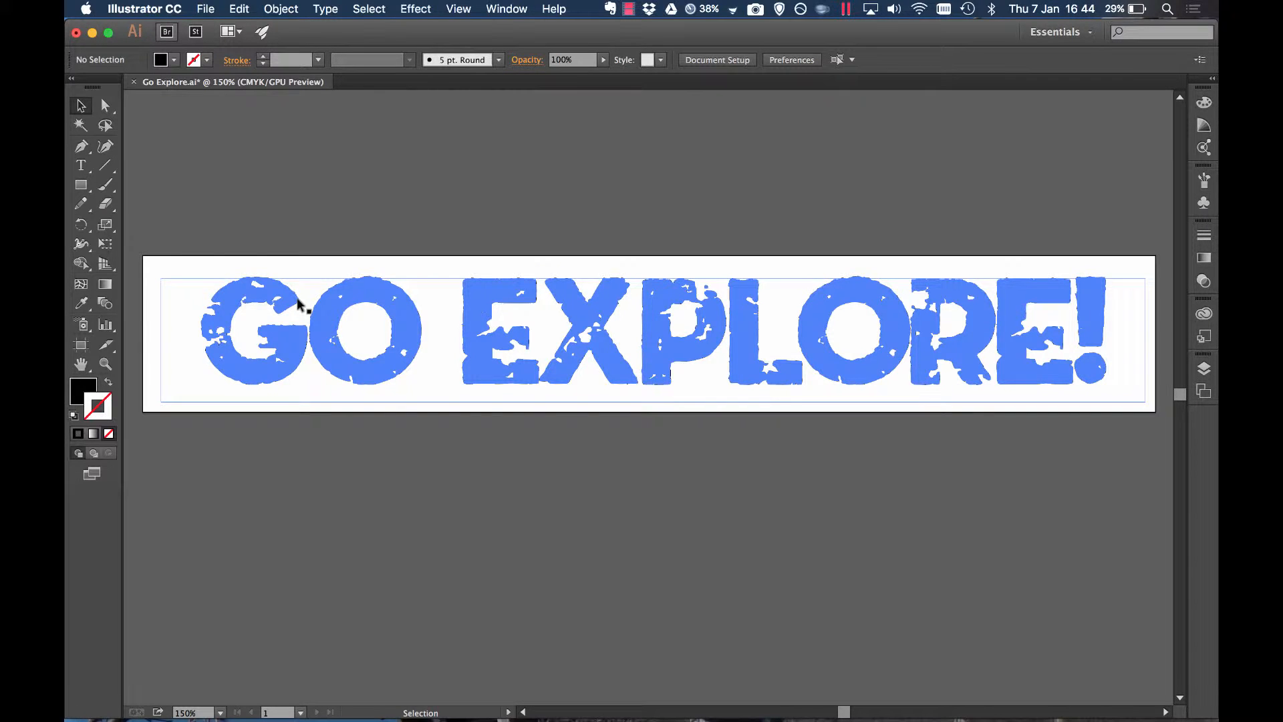
click(81, 165)
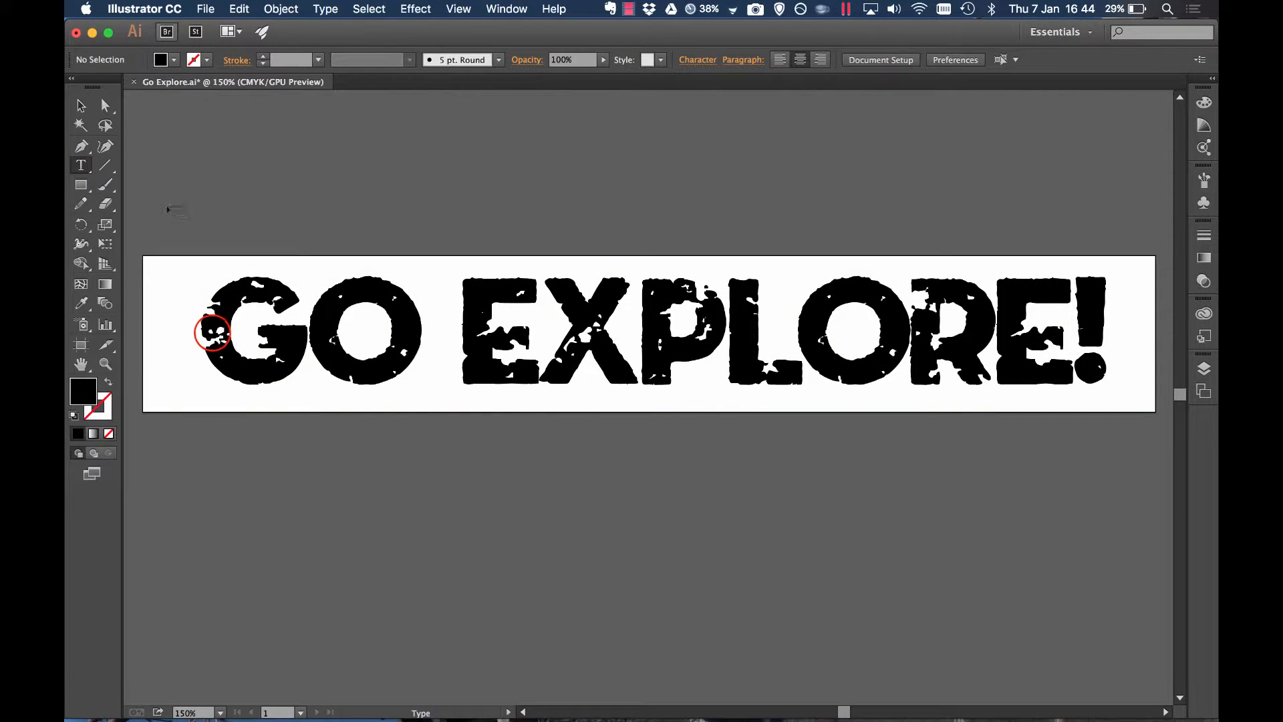
drag(213, 333, 1129, 363)
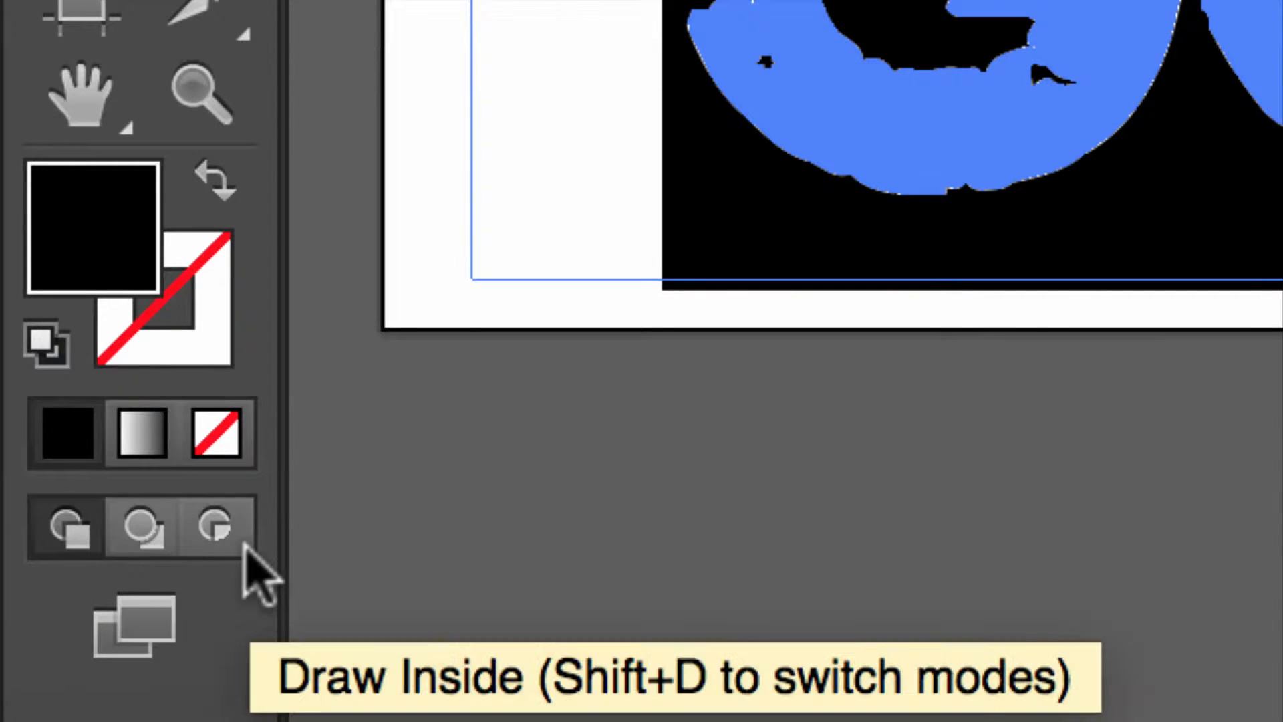
click(216, 531)
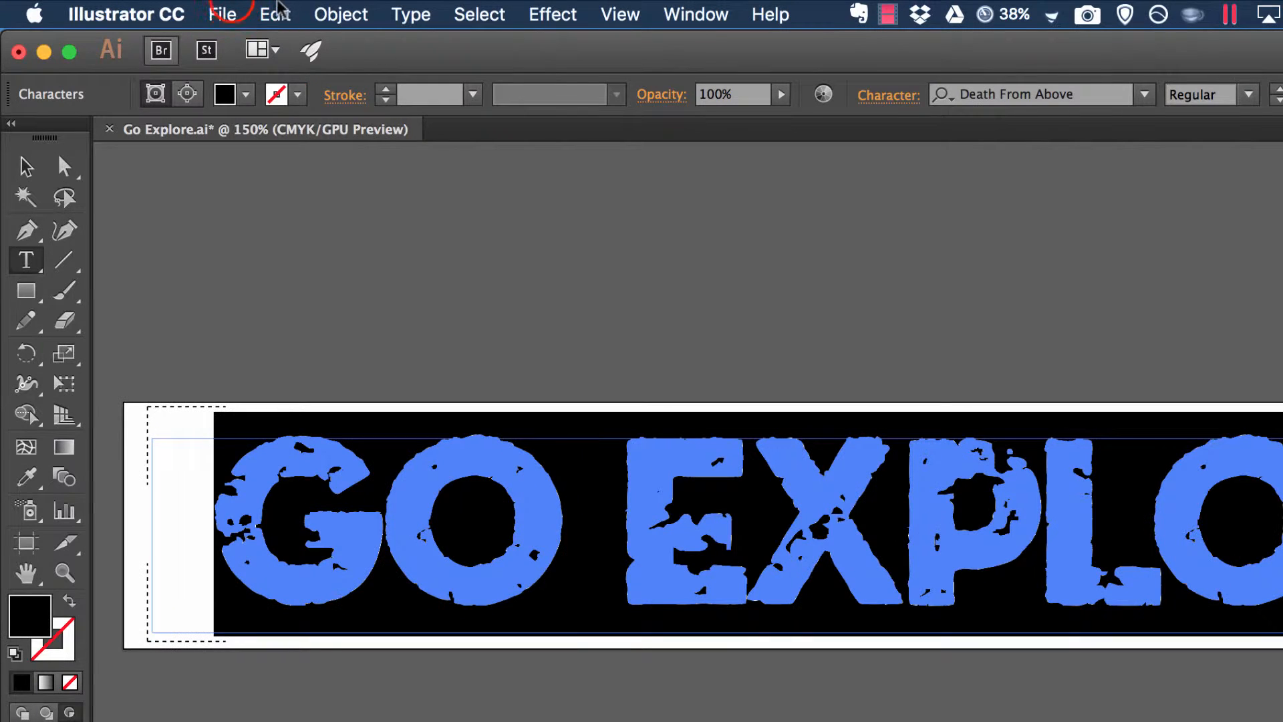
Step: Place IMG_3513.jpg as a linked image inside the lettering, sized about 273 by 59 mm to span all the letters
click(226, 14)
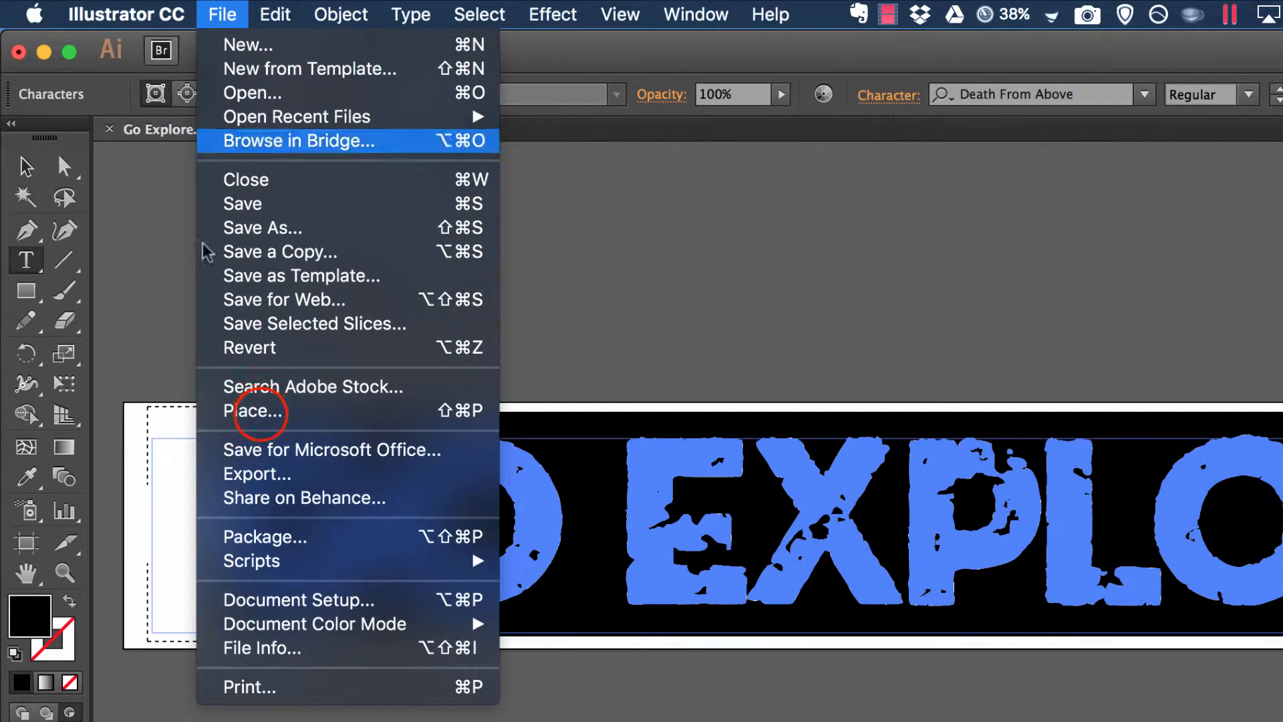
click(247, 410)
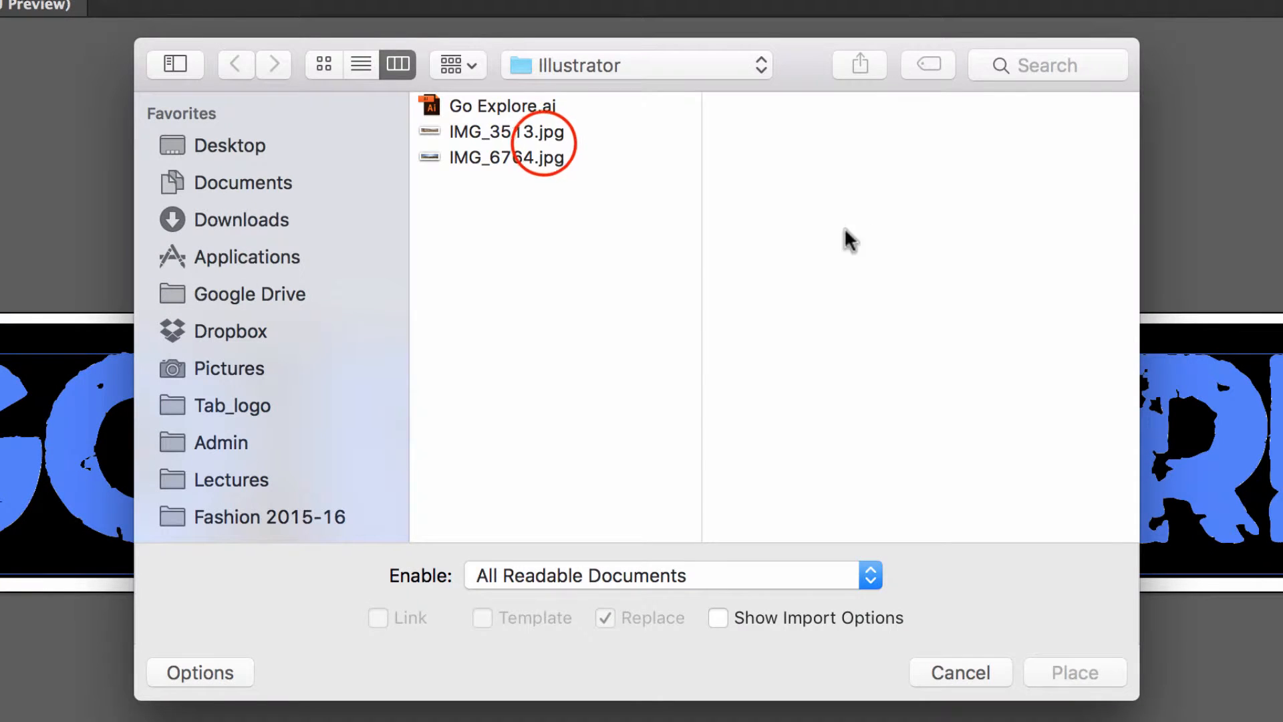
click(835, 256)
click(561, 134)
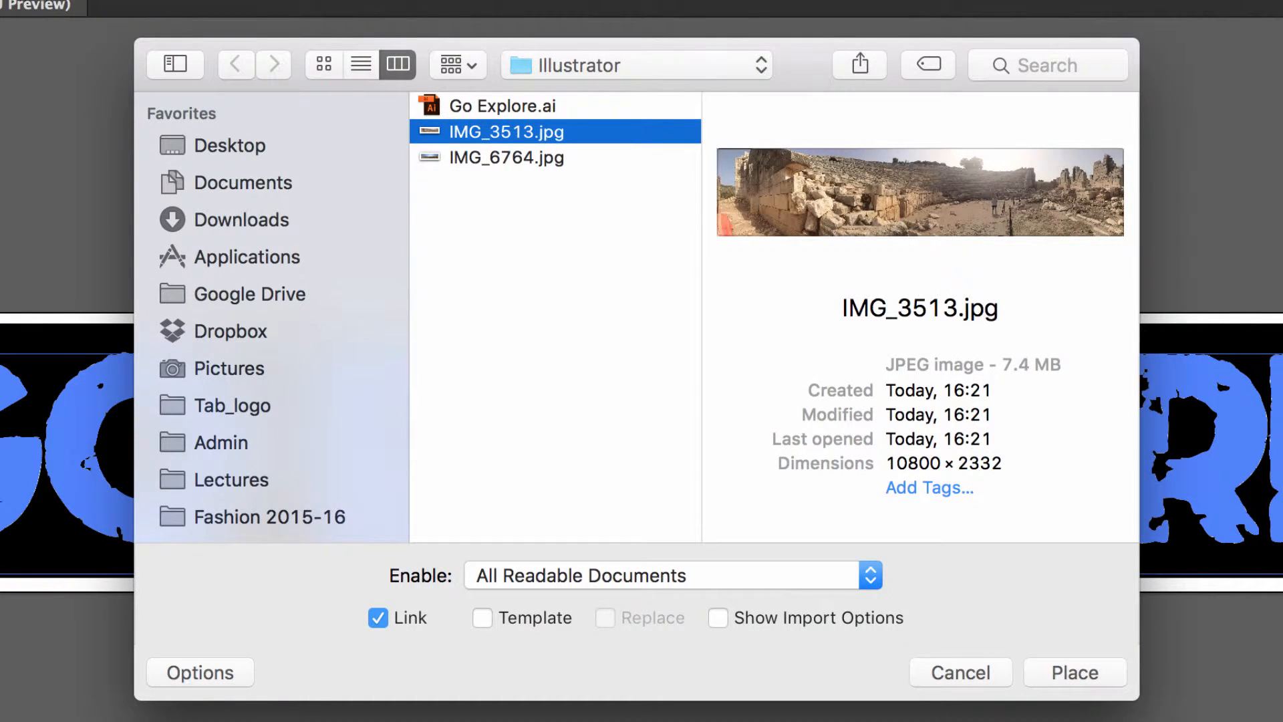
click(1087, 678)
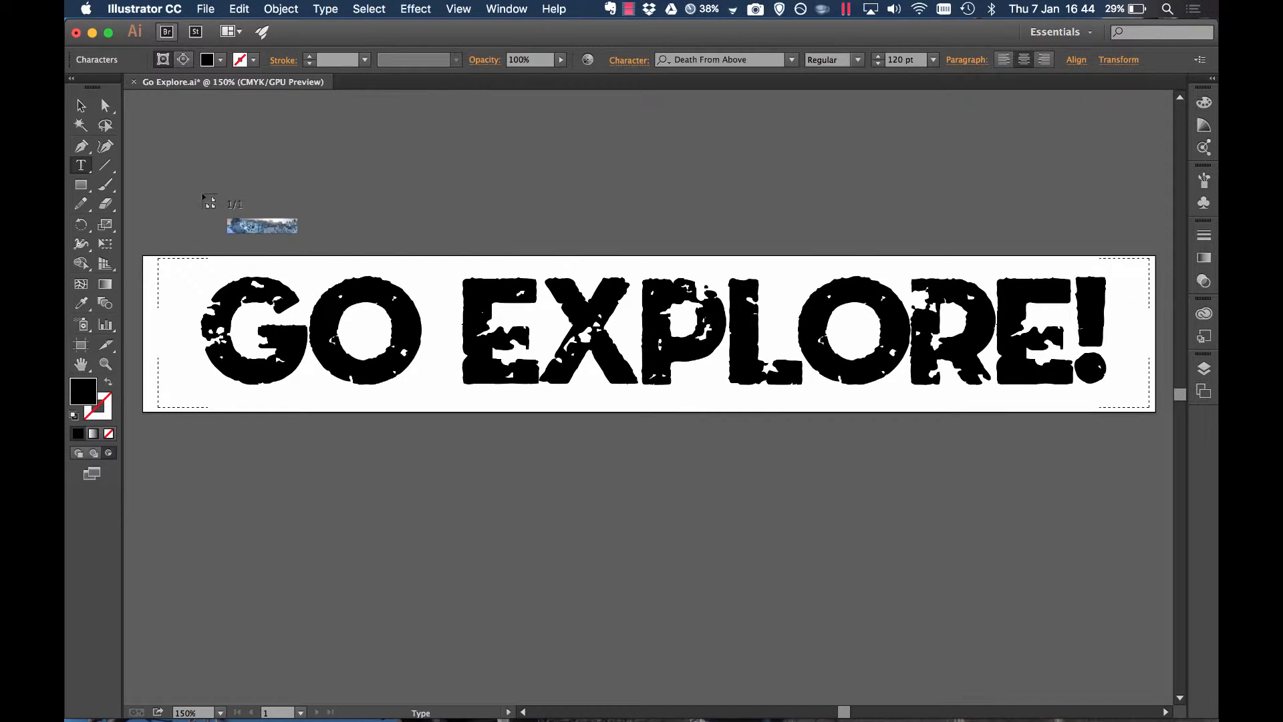
drag(184, 242, 1118, 445)
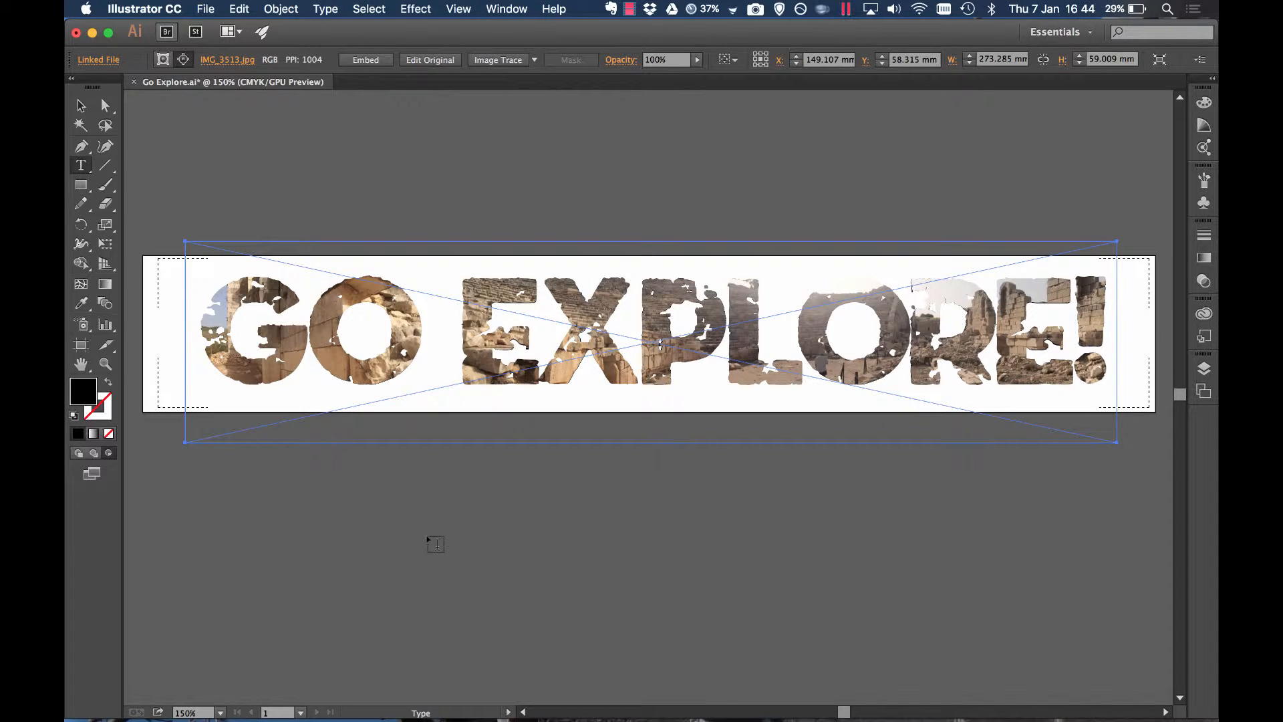
Step: Deselect the placed image and select the image-filled lettering as a whole clip group
click(81, 106)
click(215, 142)
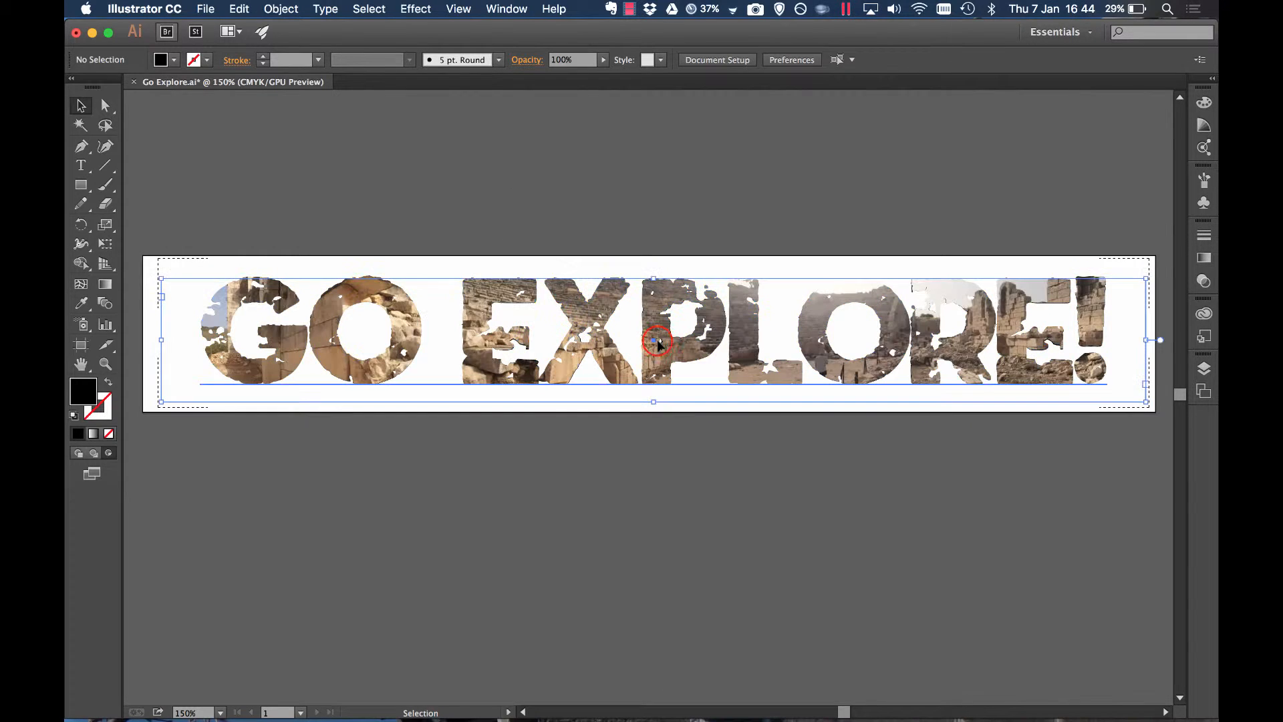
click(833, 365)
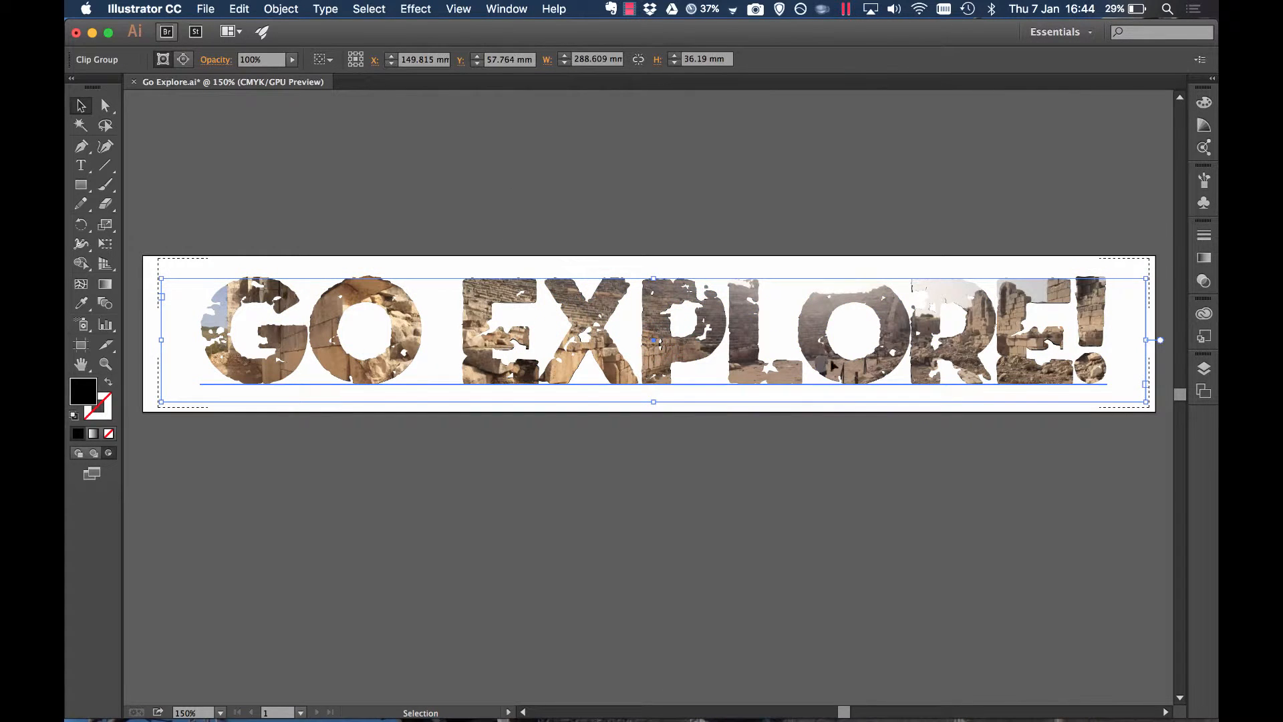
Step: Expand the clip group in the layer structure and target the GO EXPLORE! type object inside it
click(1204, 368)
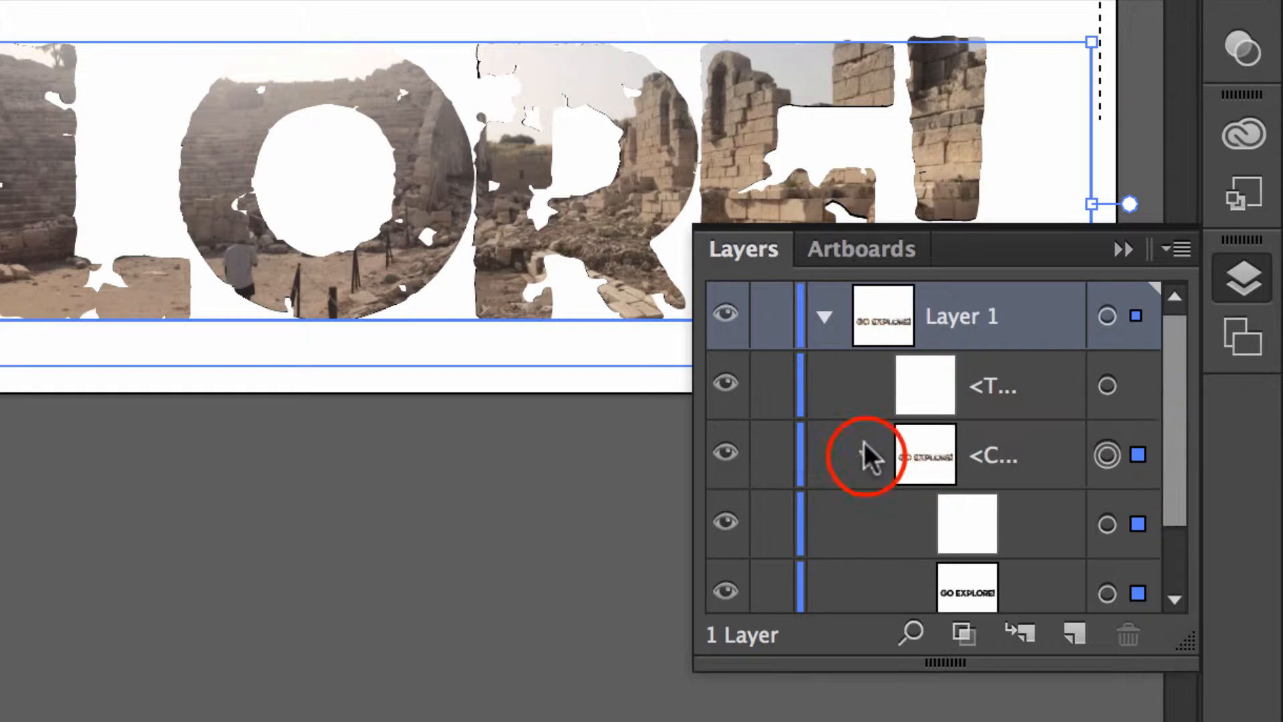
click(1060, 435)
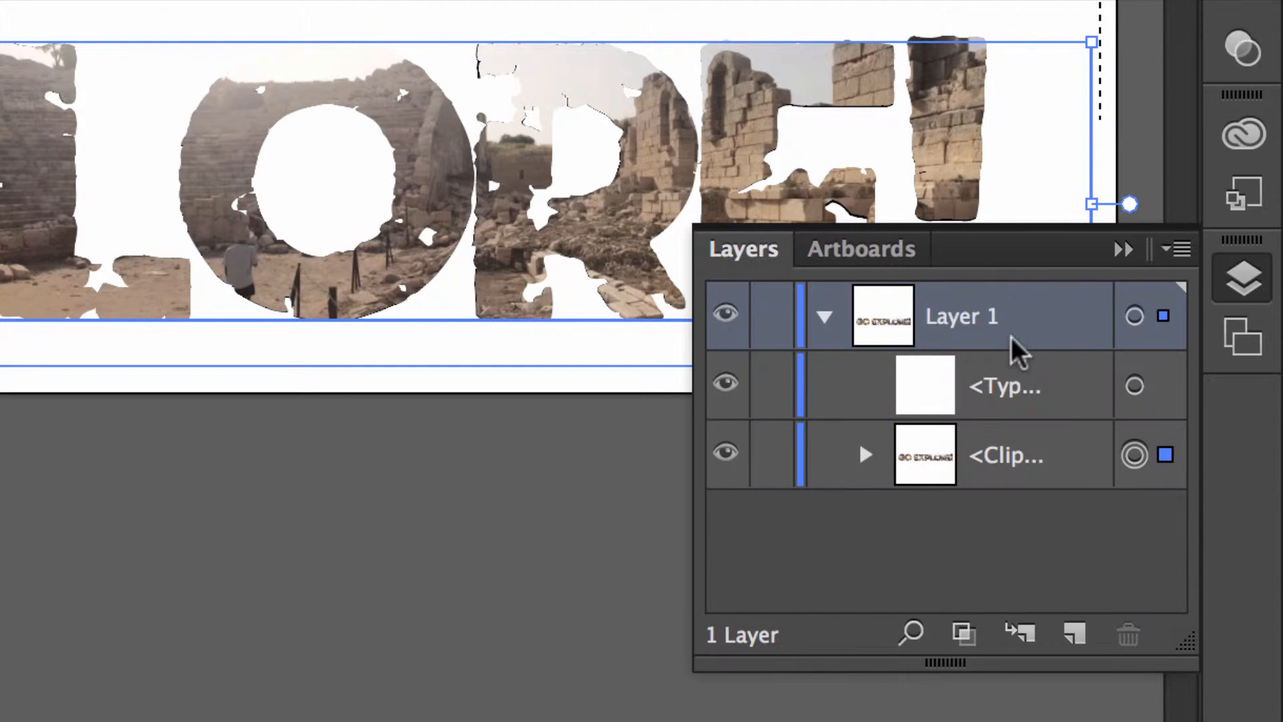
click(866, 454)
scroll(983, 468, down, 2)
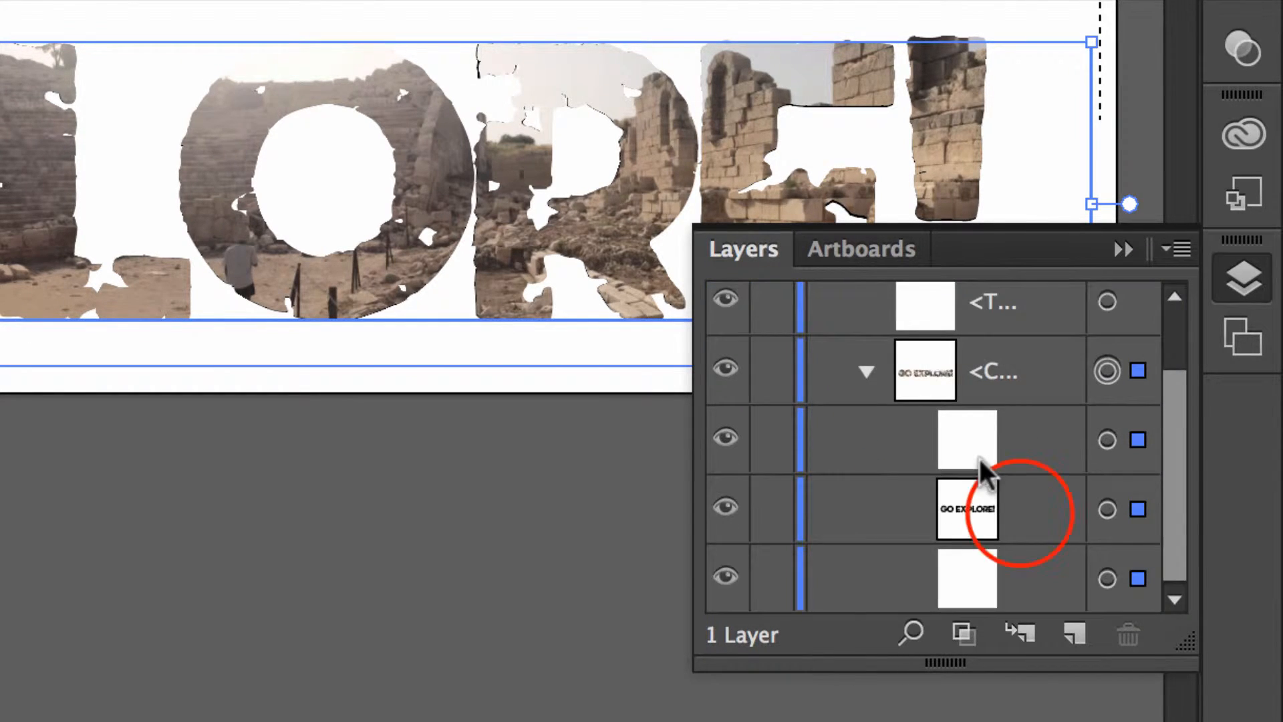
click(1016, 522)
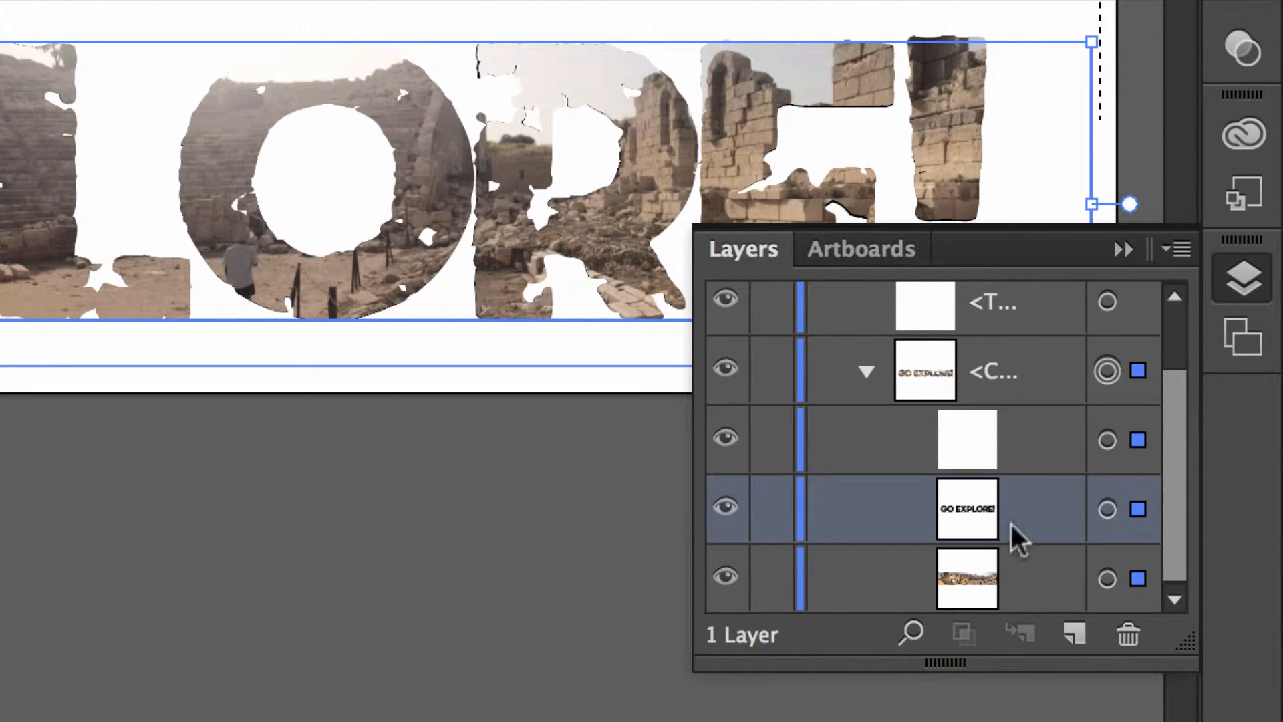
click(1107, 510)
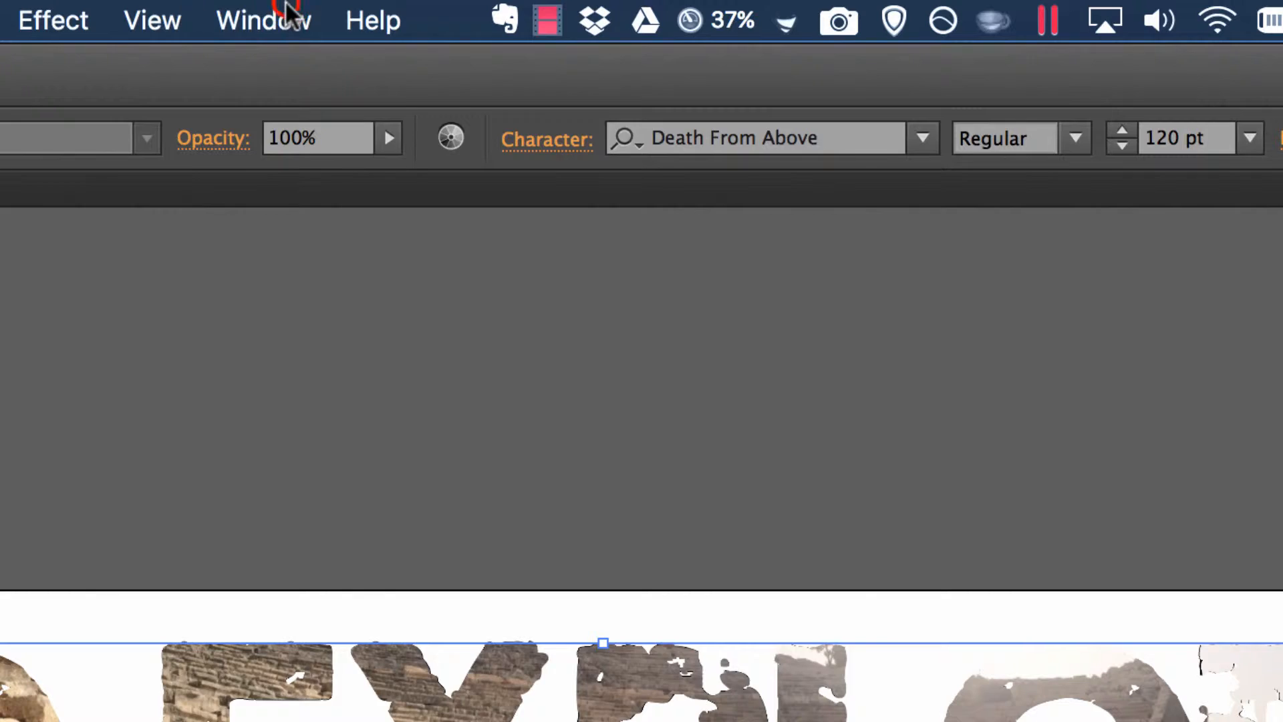
Step: Show the Appearance settings of the type object and add a new stroke to it
click(508, 9)
mouse_move(554, 8)
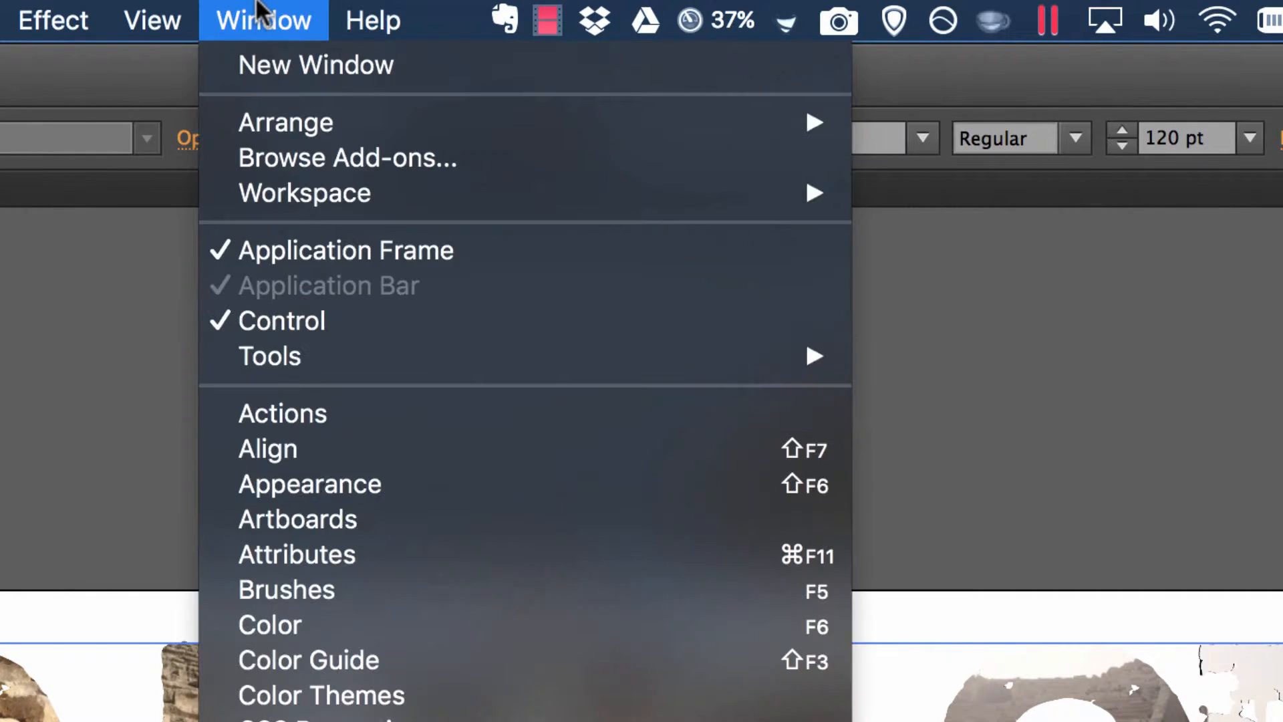
click(371, 485)
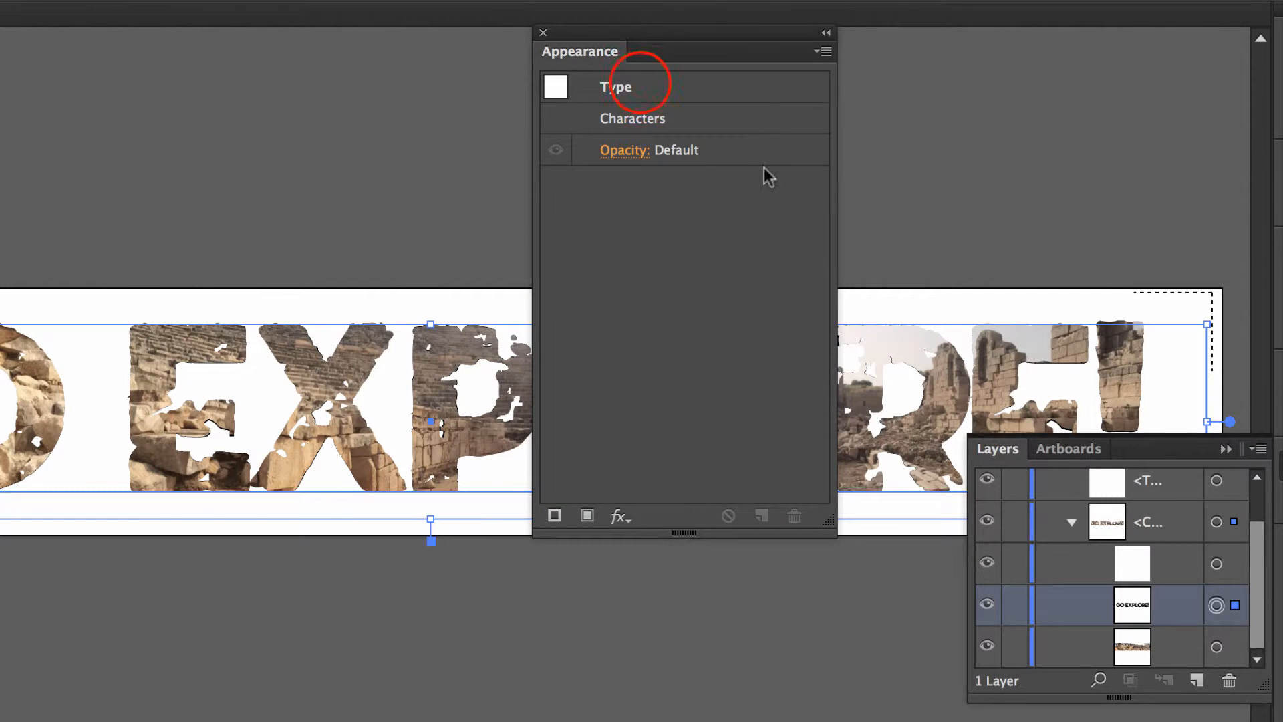
click(640, 87)
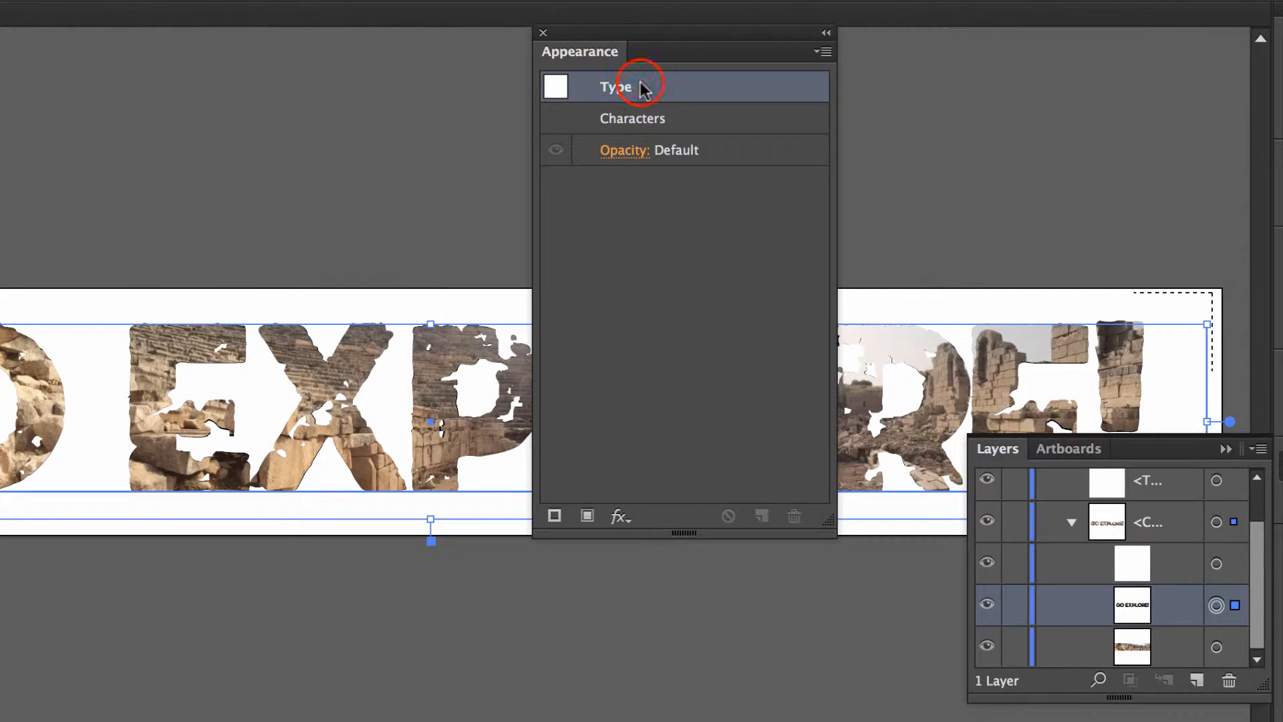
click(555, 518)
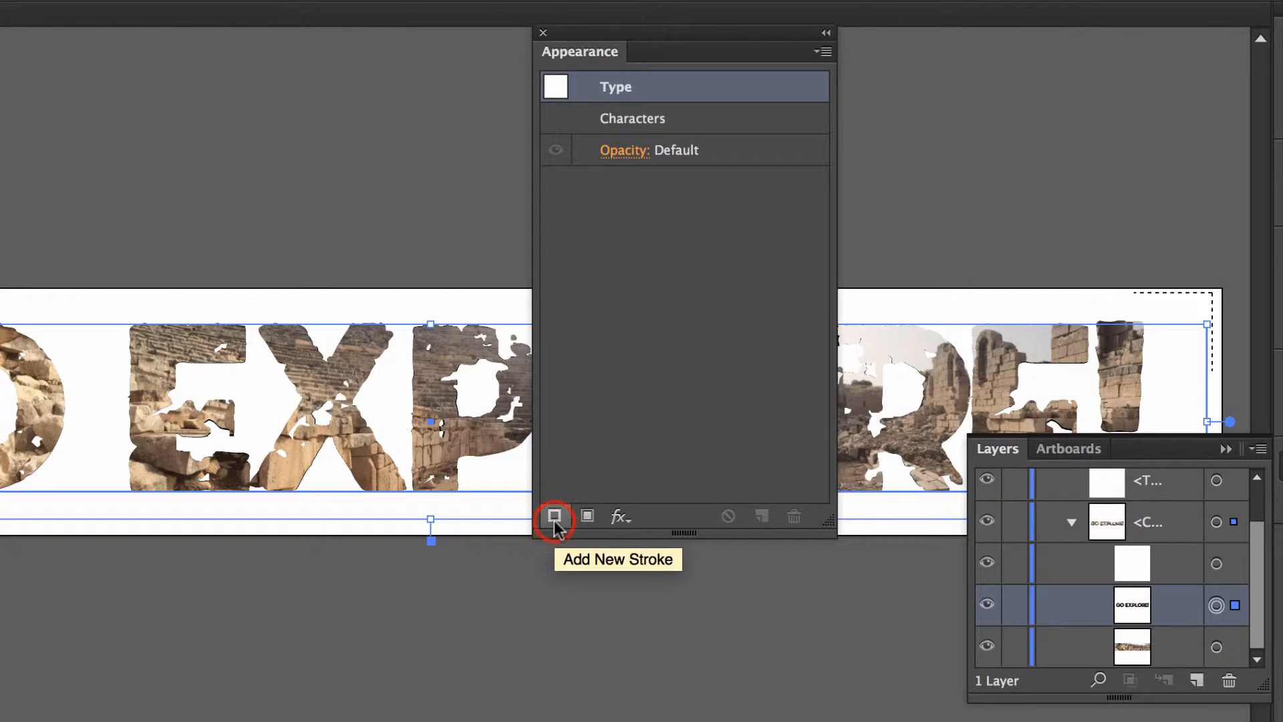
click(680, 37)
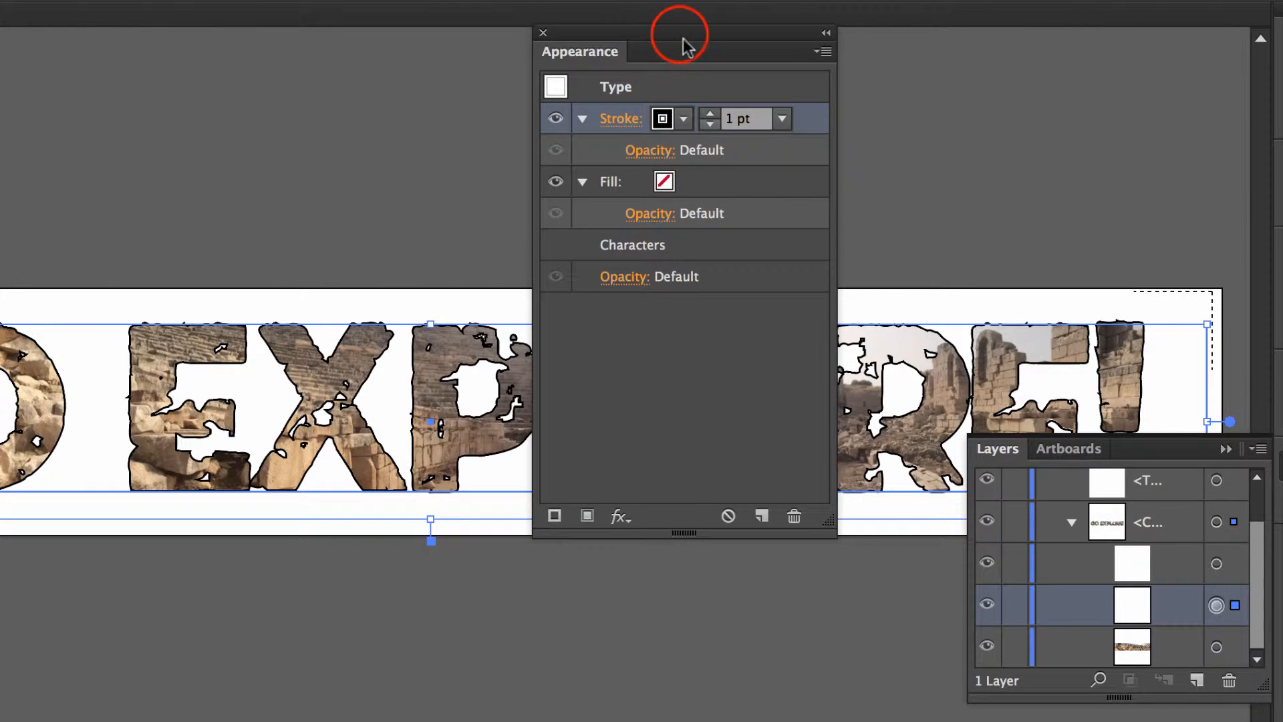
drag(679, 36, 773, 189)
Step: Colour the lettering's stroke dark grey, set its weight to 0.5 pt and close the Appearance settings
click(775, 272)
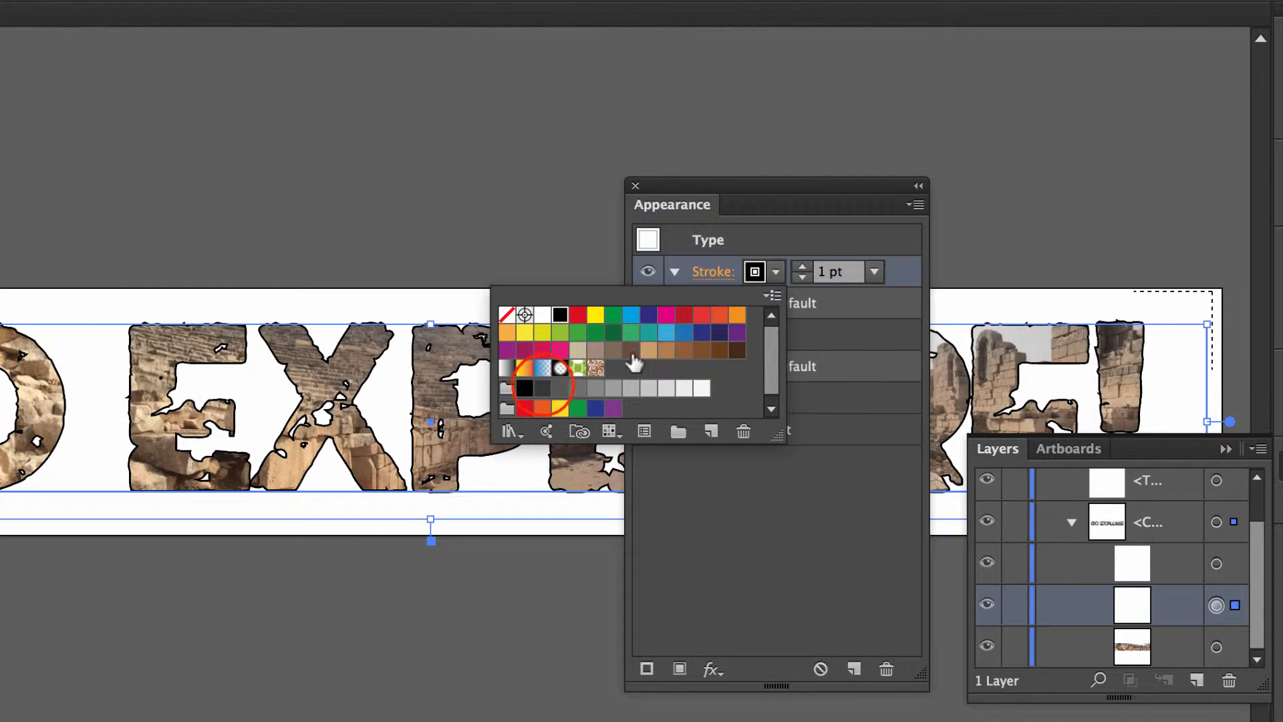
click(542, 388)
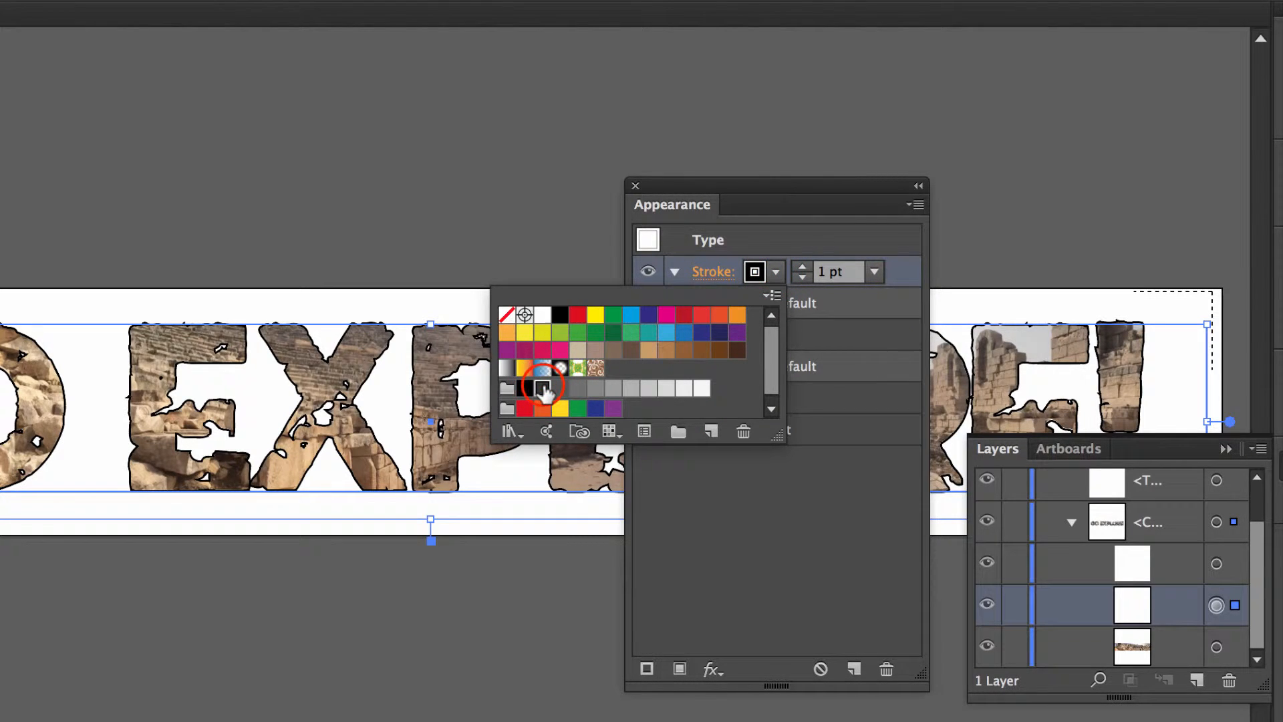
click(858, 273)
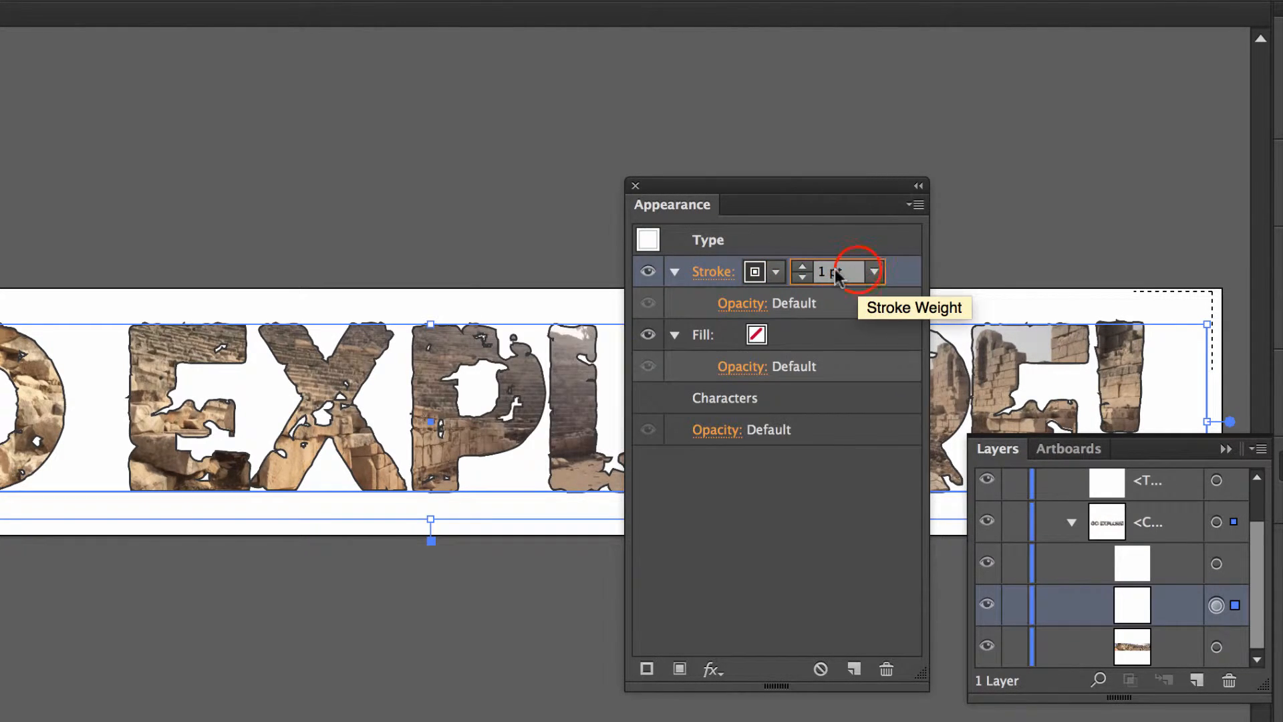
text(0.5)
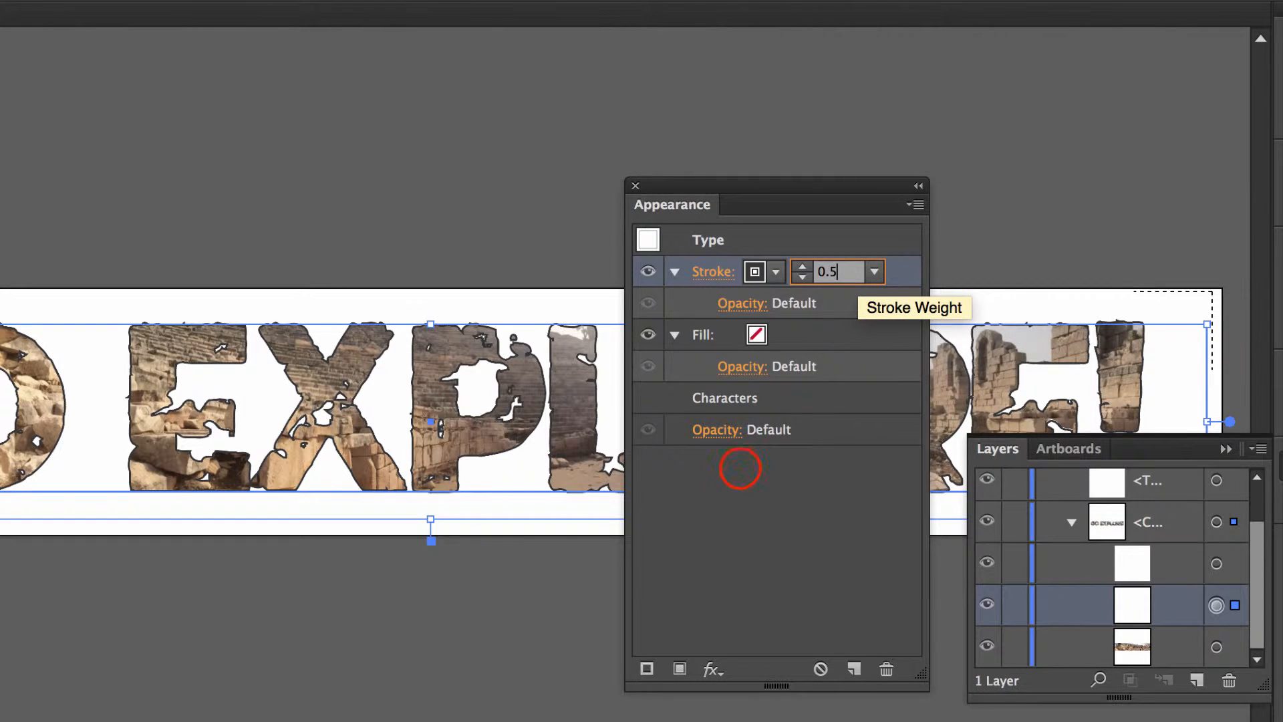
click(740, 468)
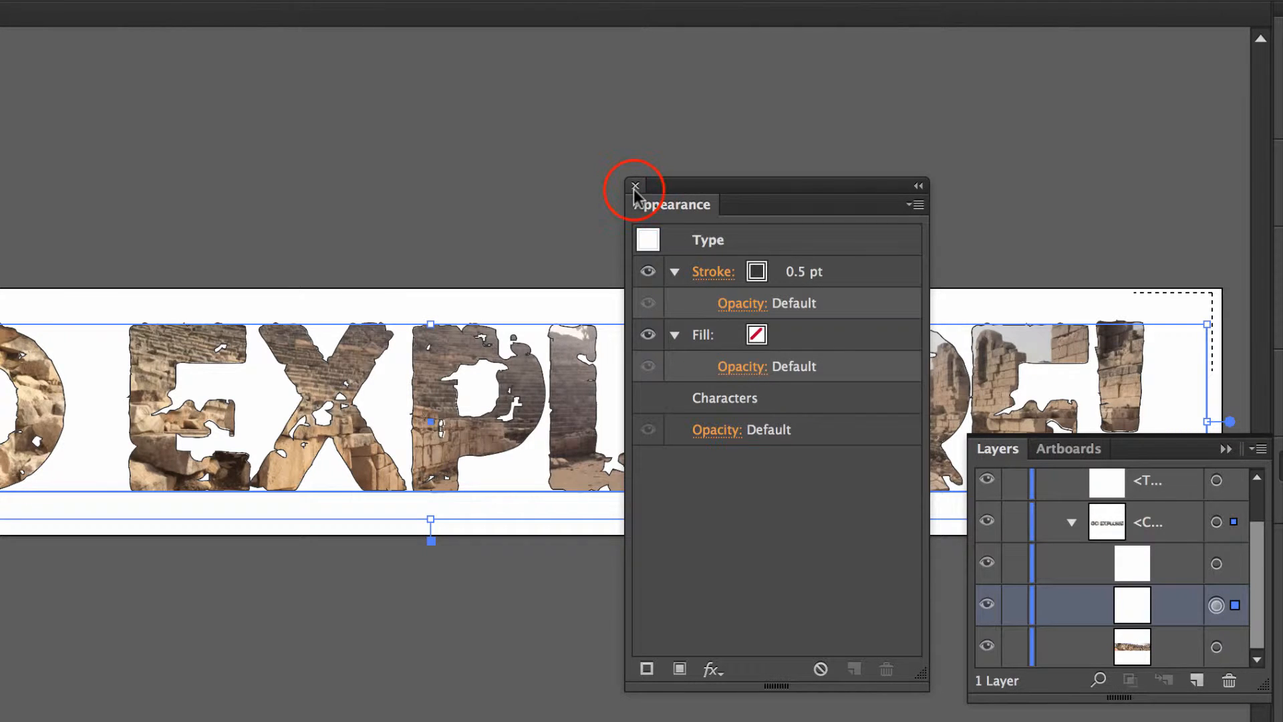
click(635, 187)
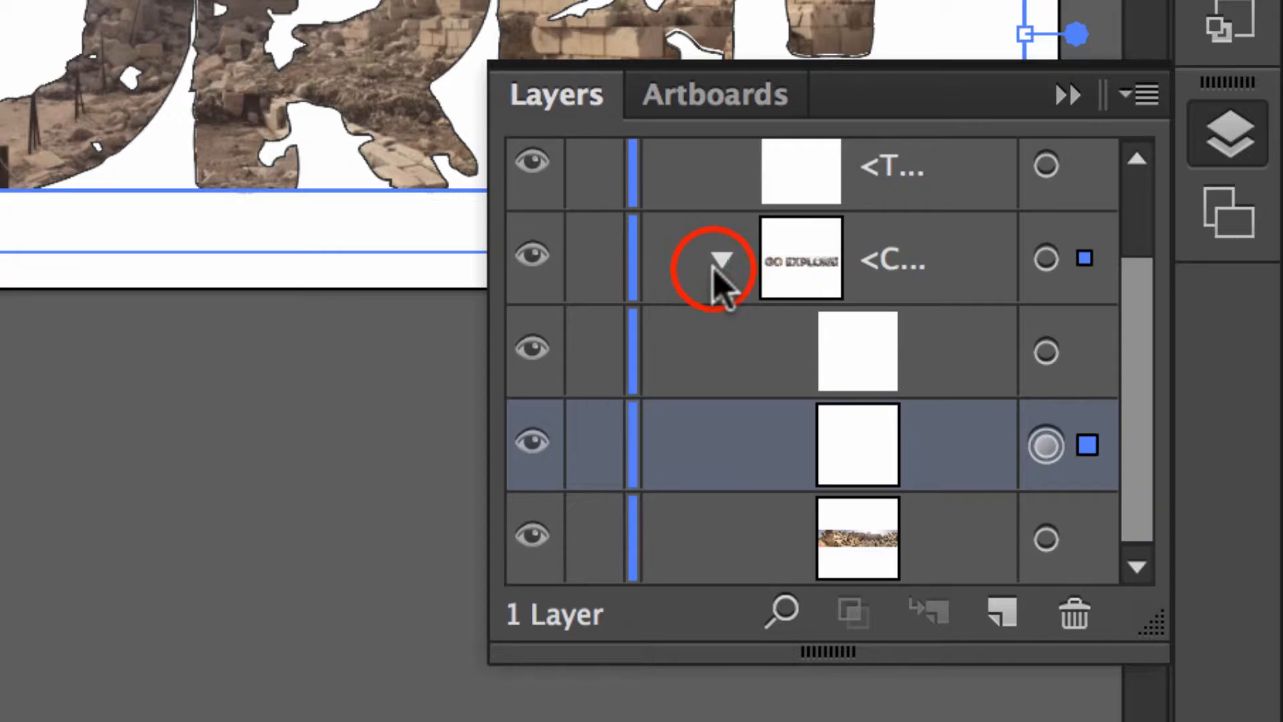
Step: Collapse the clip group, target it as a whole, and start a Drop Shadow effect on it with the preview on
click(1060, 404)
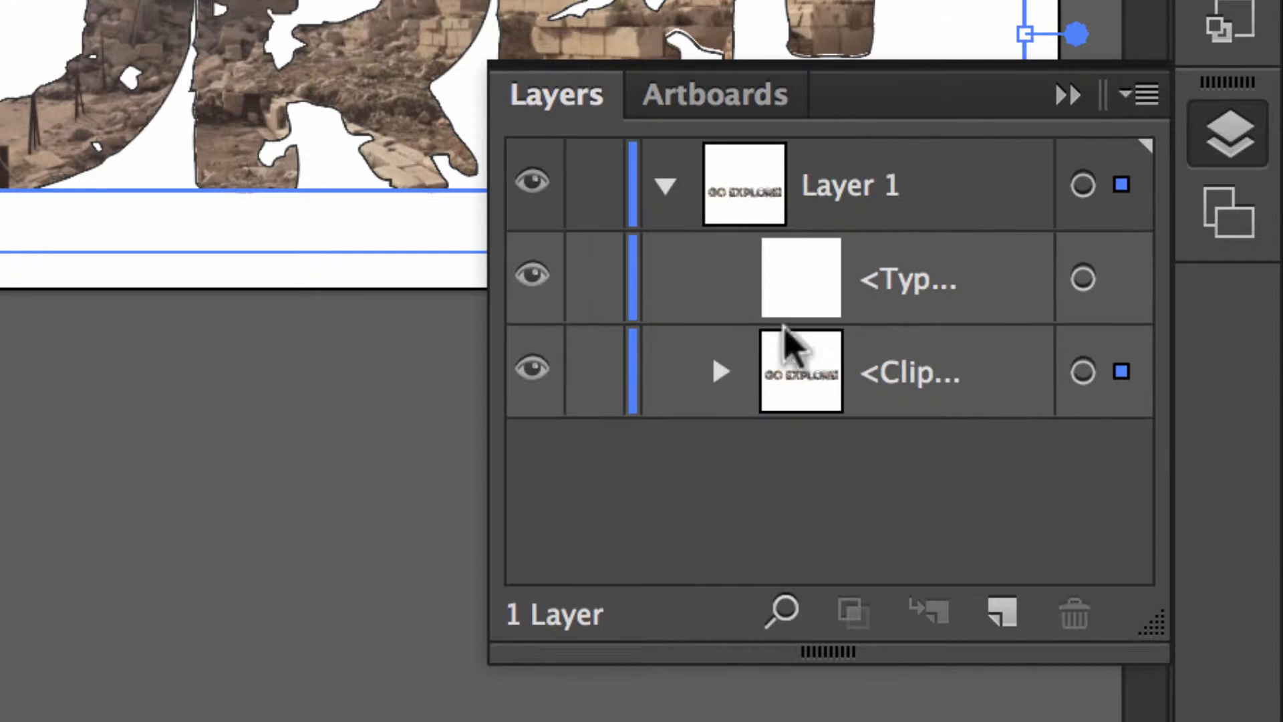
click(1082, 372)
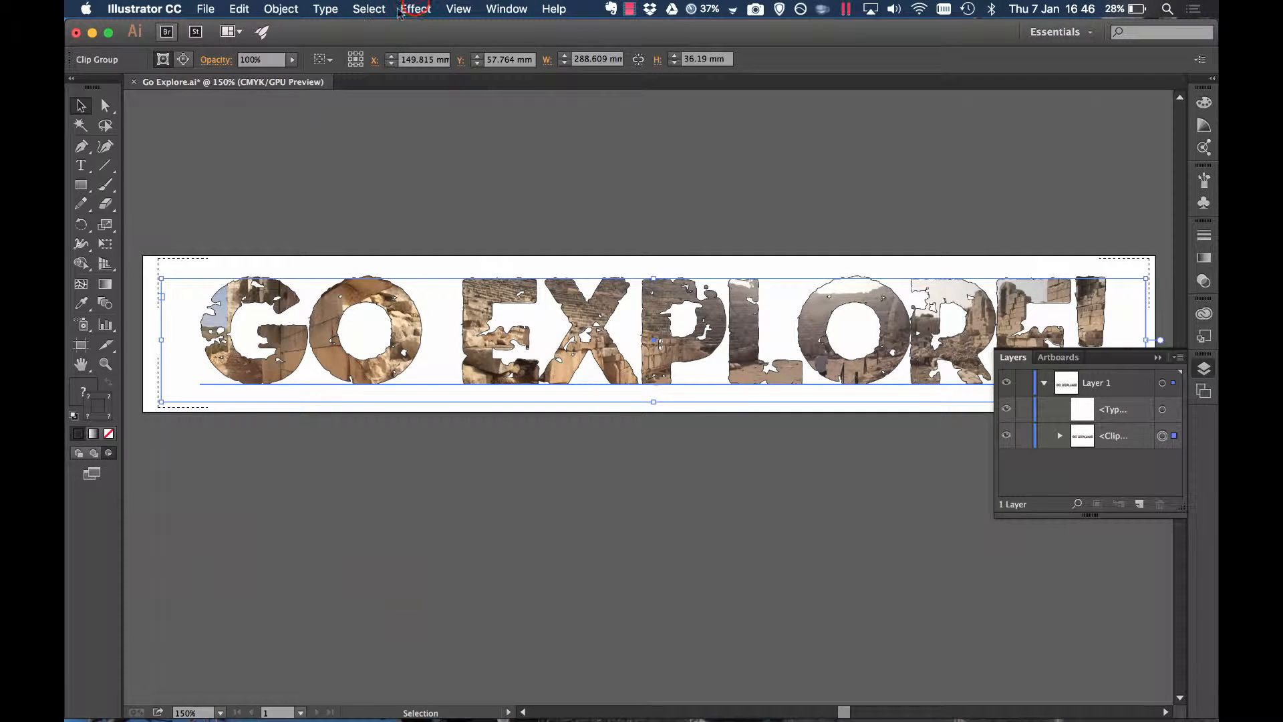
click(416, 9)
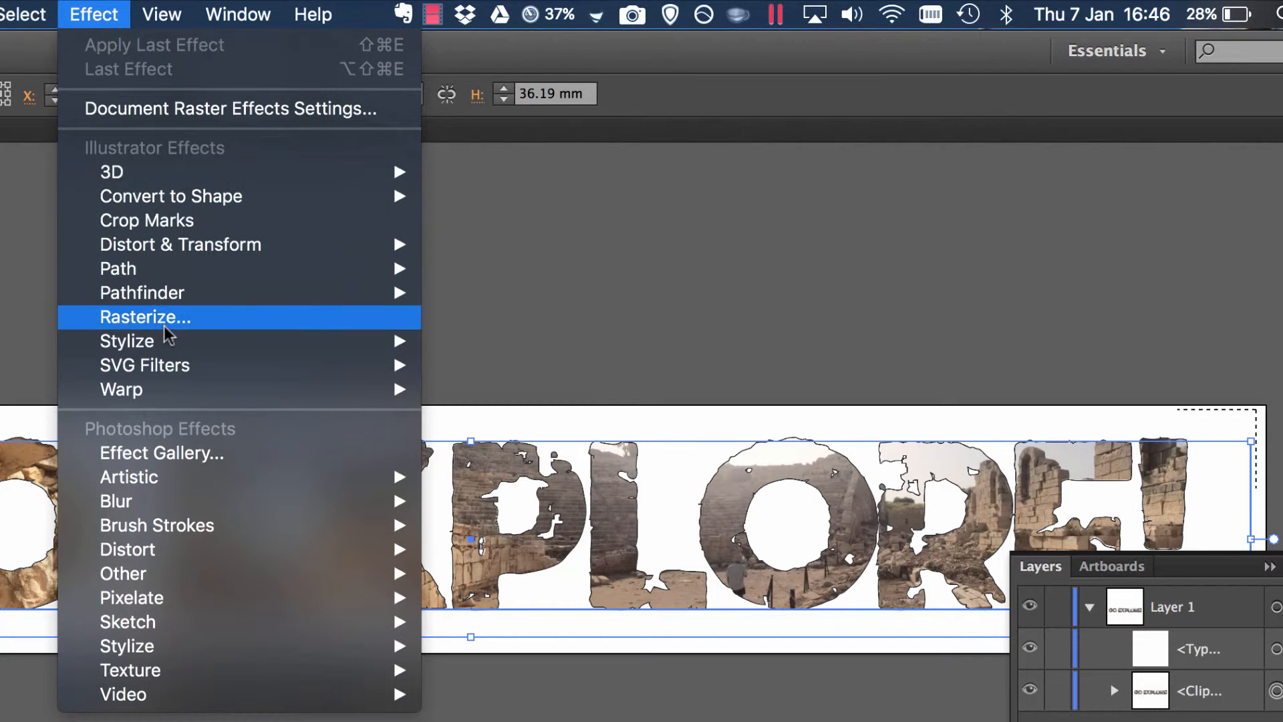
mouse_move(166, 339)
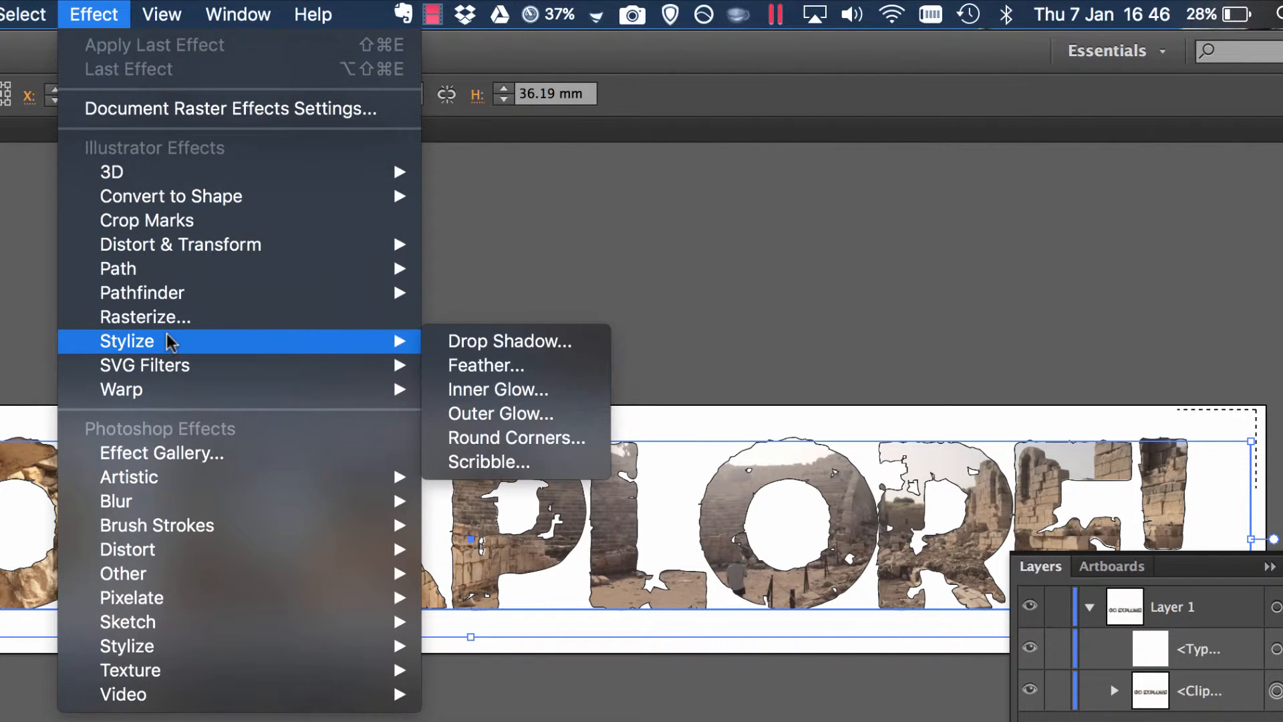
click(511, 341)
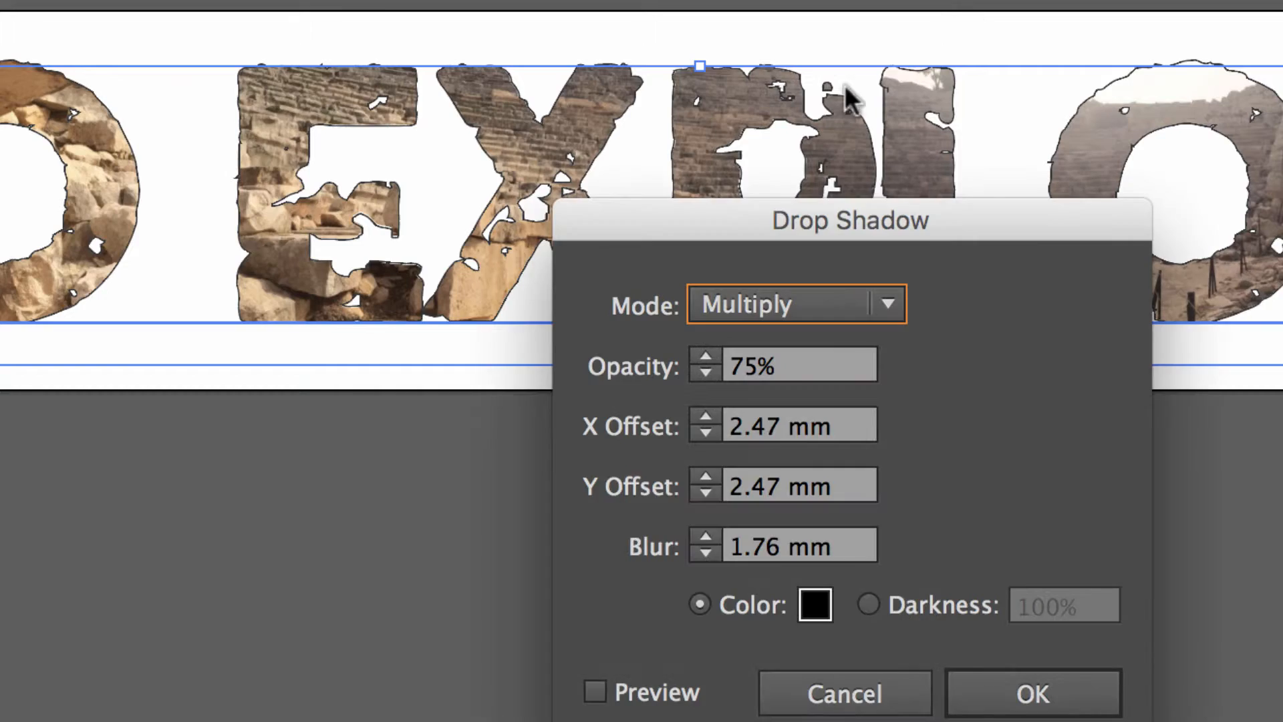
drag(908, 186, 1006, 129)
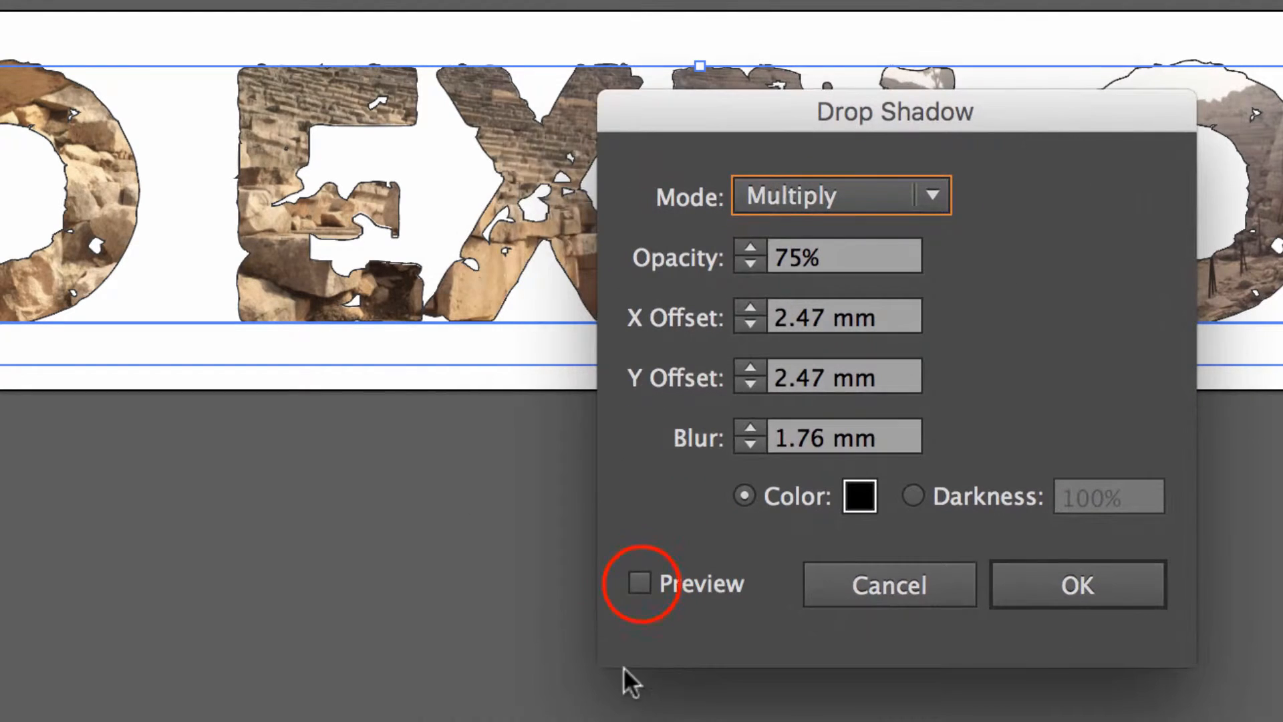
click(640, 583)
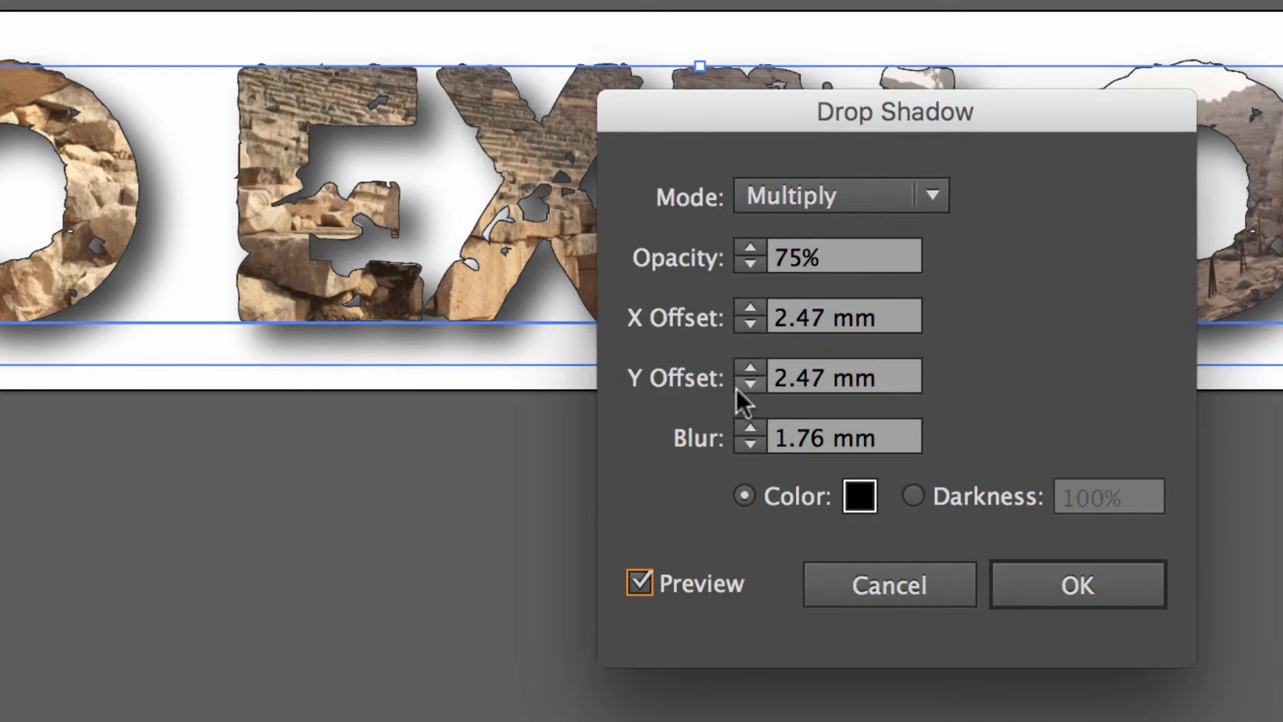
Step: Set the drop shadow's X and Y offsets to 1.5 mm each and apply the effect
drag(883, 317, 775, 318)
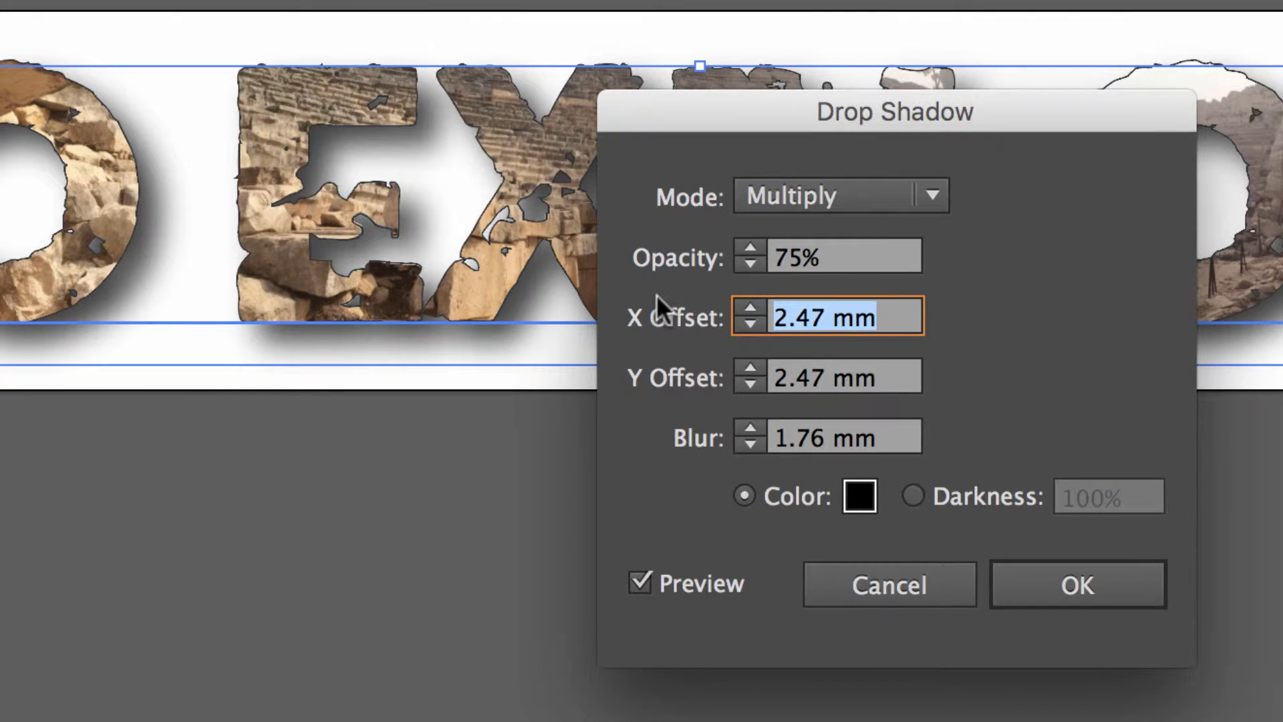
text(1.5)
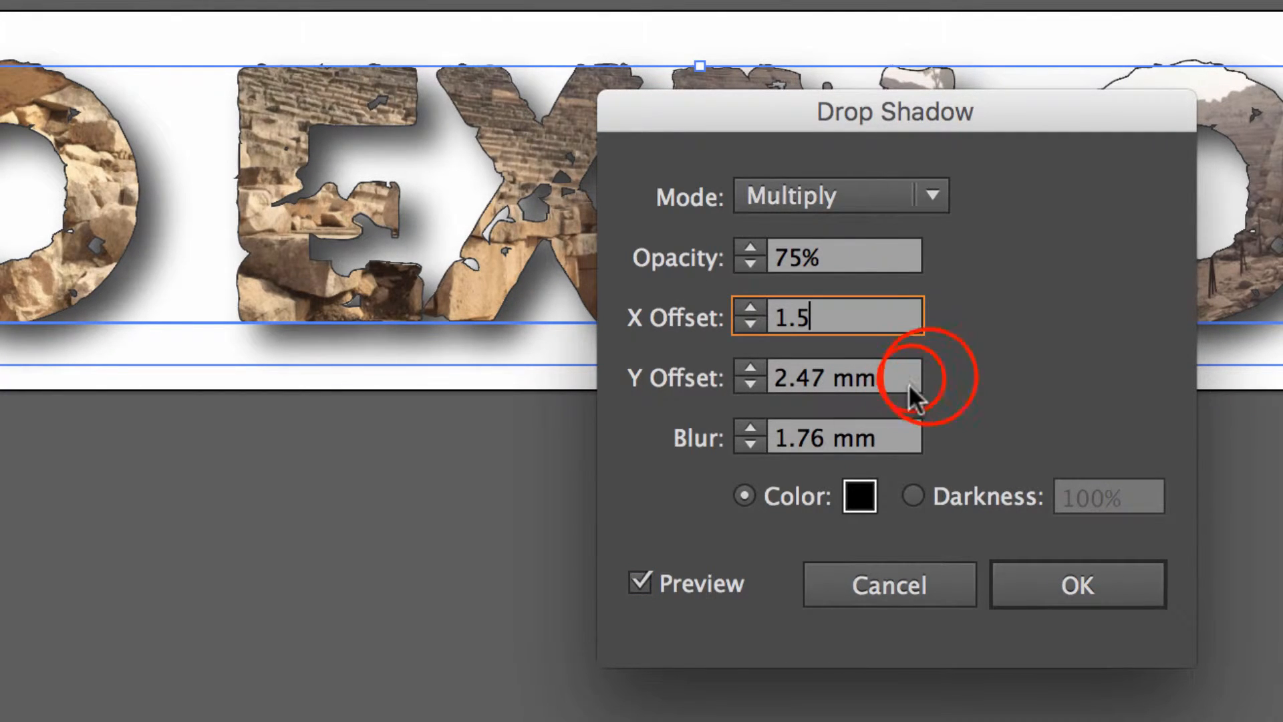
click(909, 384)
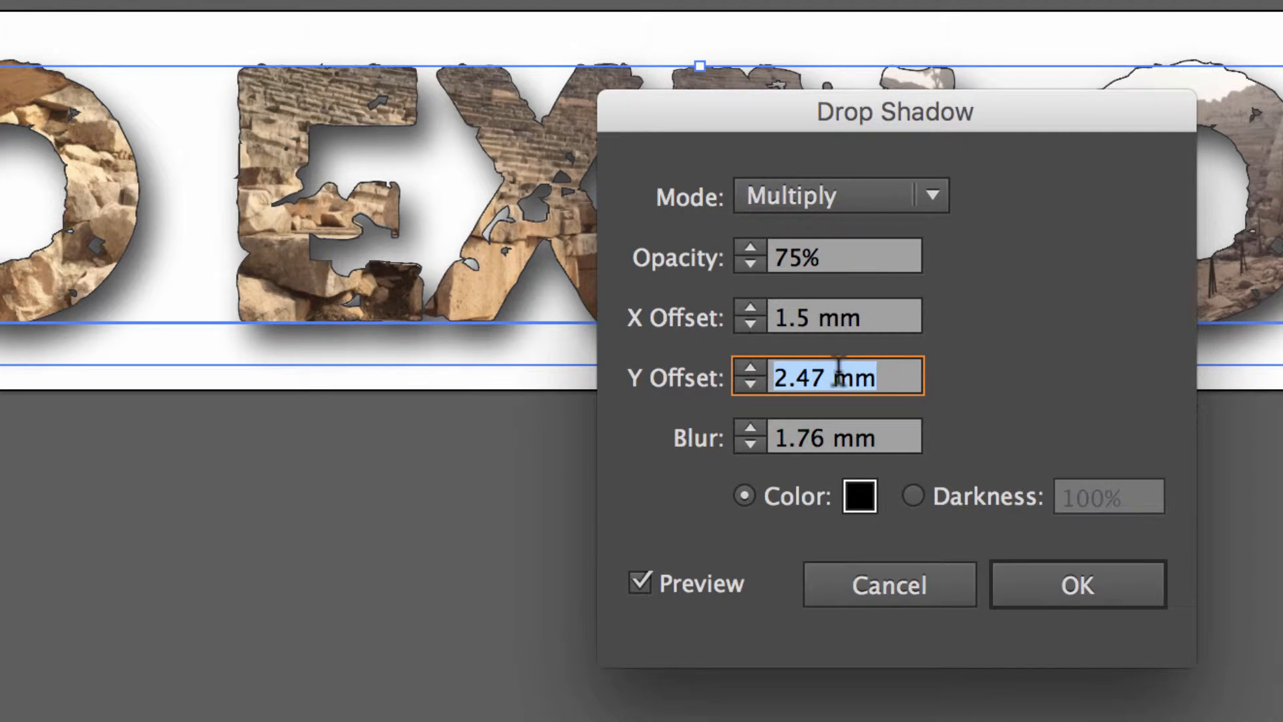
text(1.5)
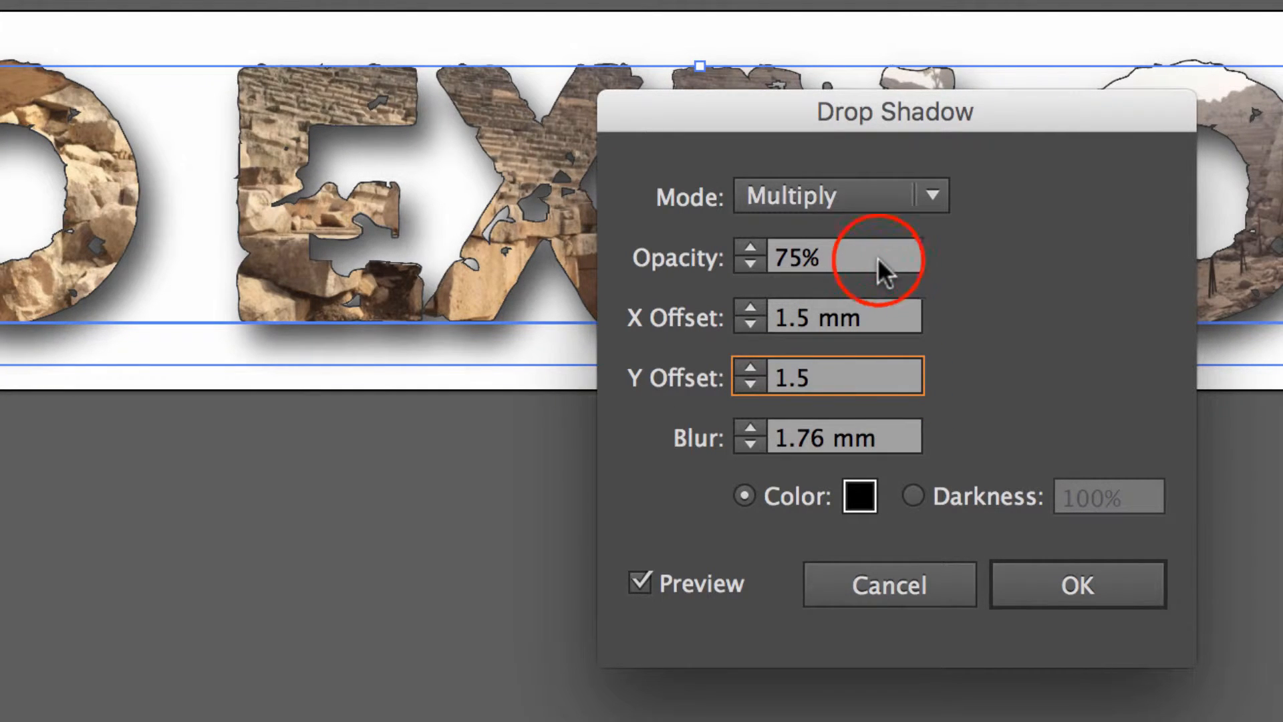
click(830, 254)
click(823, 320)
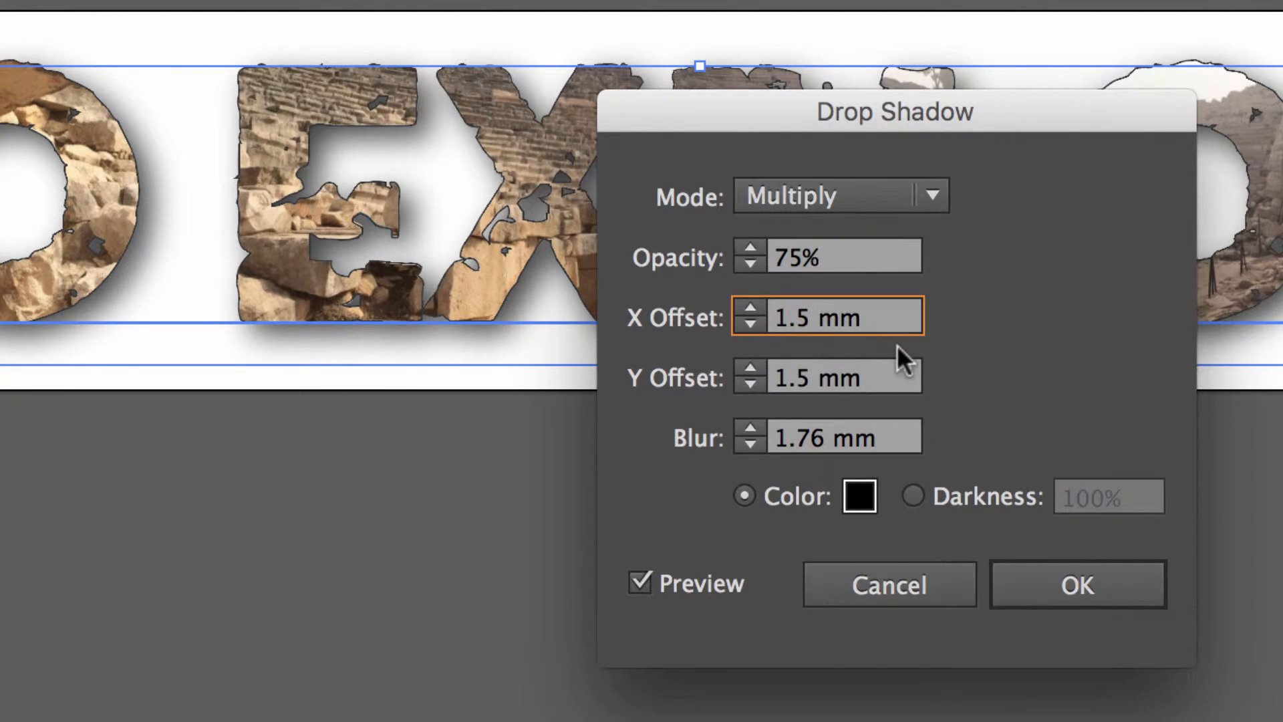
click(1084, 588)
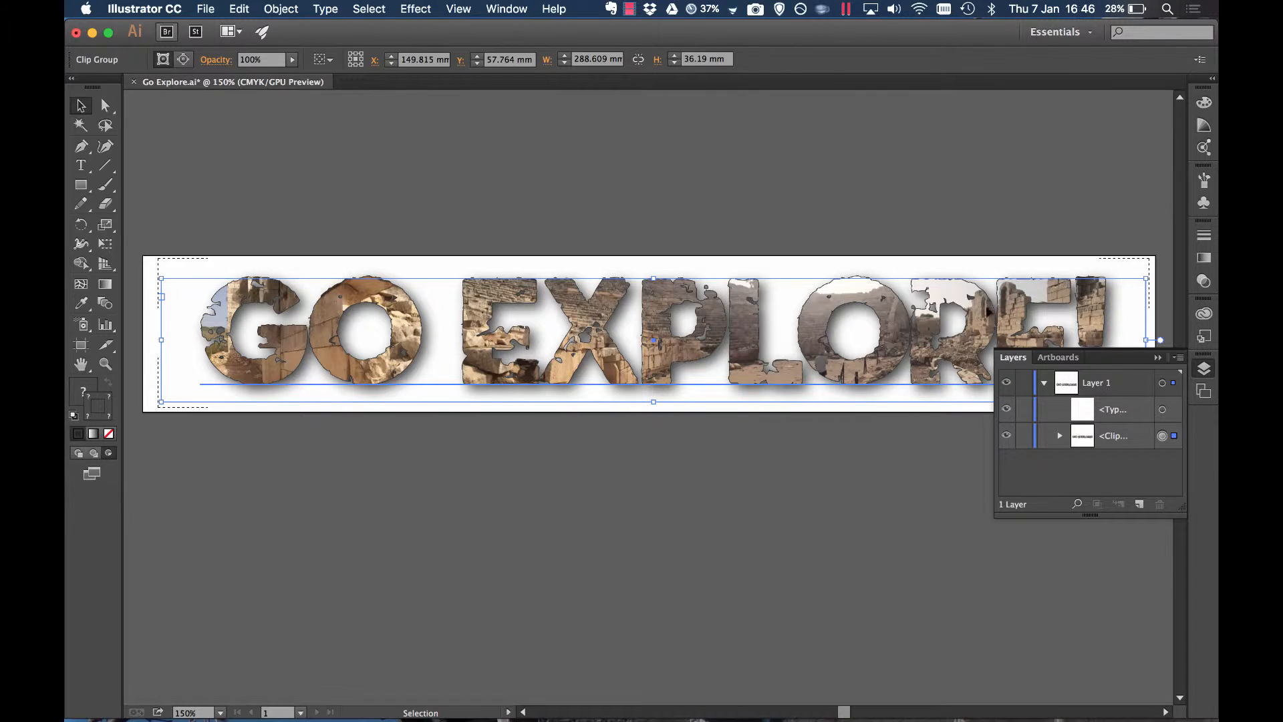
Step: Deselect the lettering, expand the clip group in the layer structure and target the panoramic image inside it
click(1049, 195)
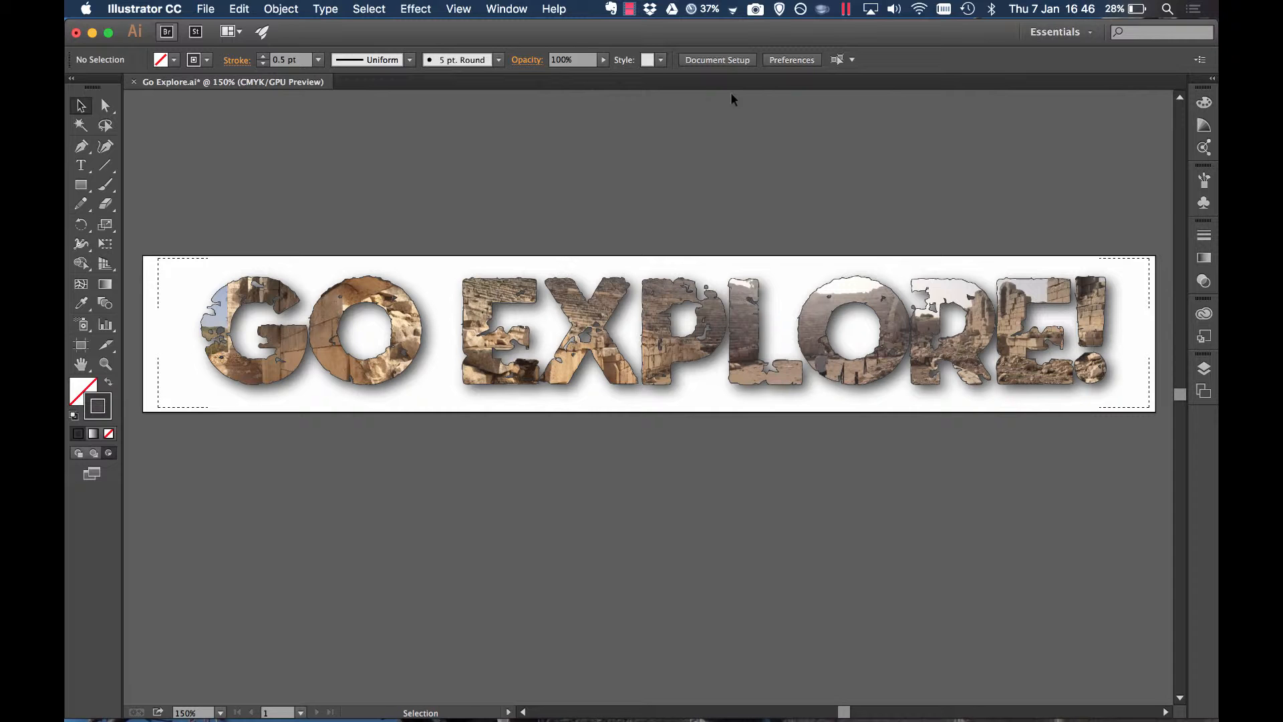
click(487, 343)
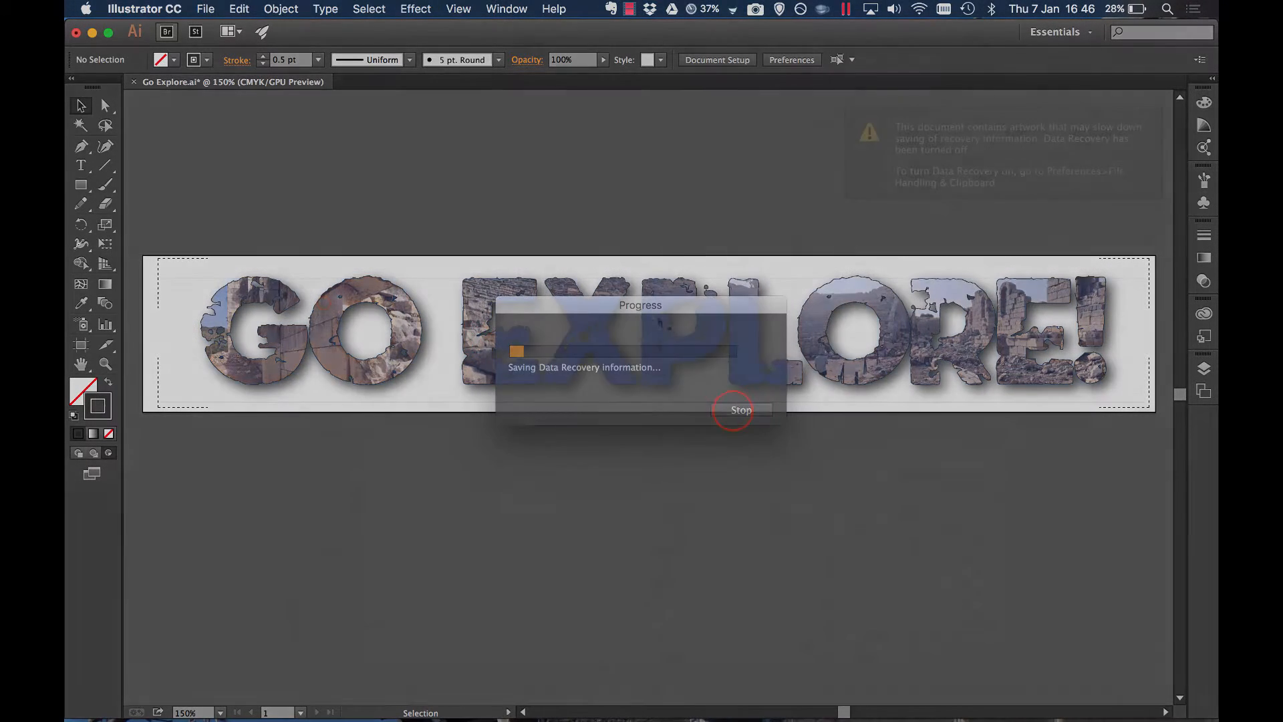
click(1204, 368)
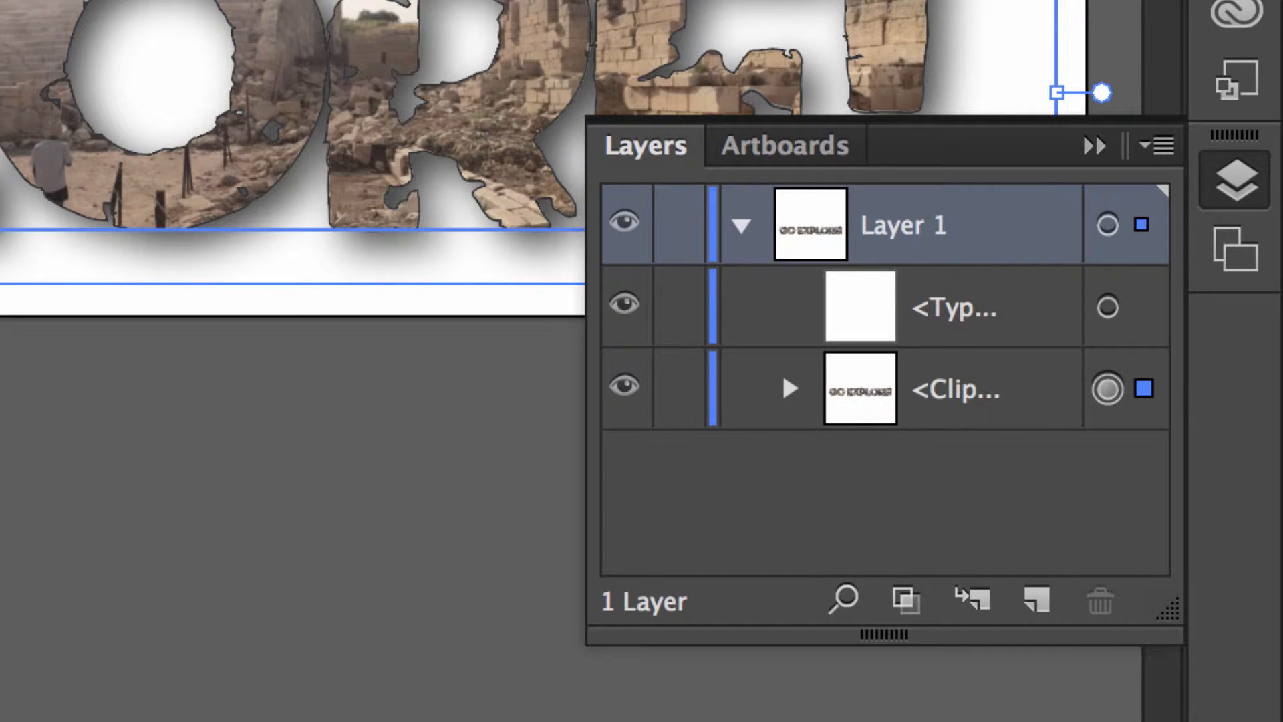
click(943, 432)
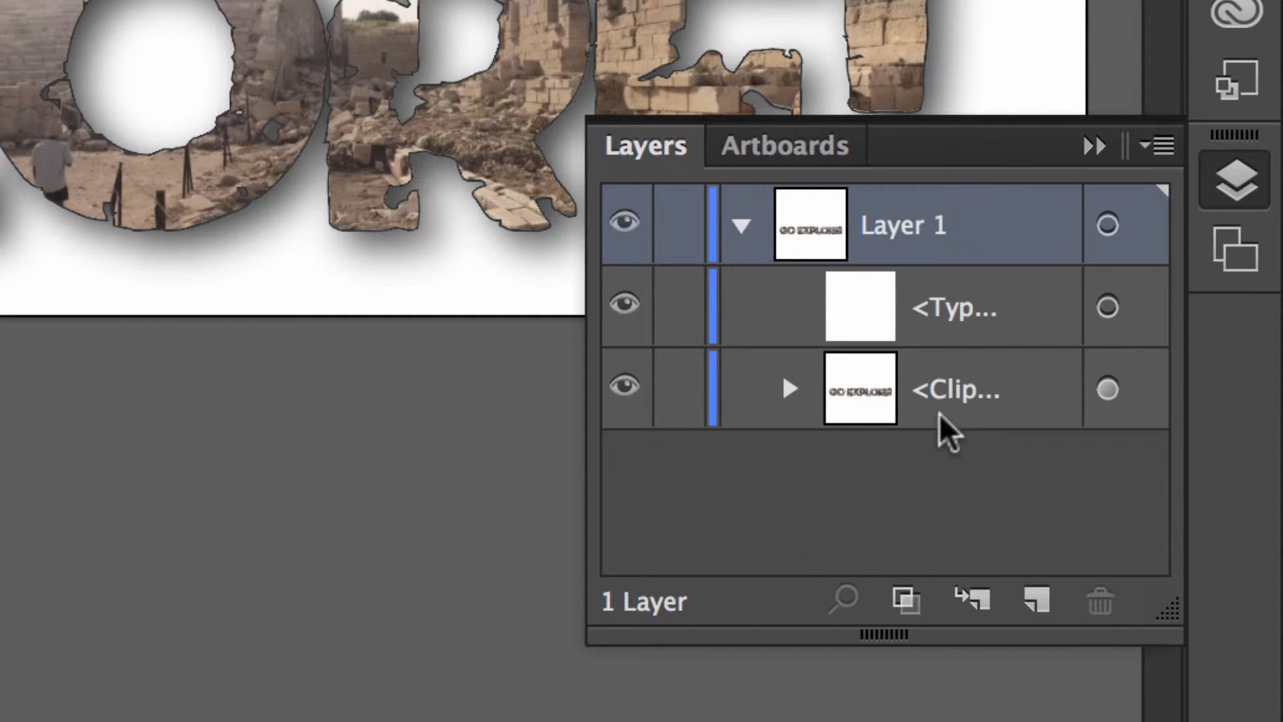
click(789, 390)
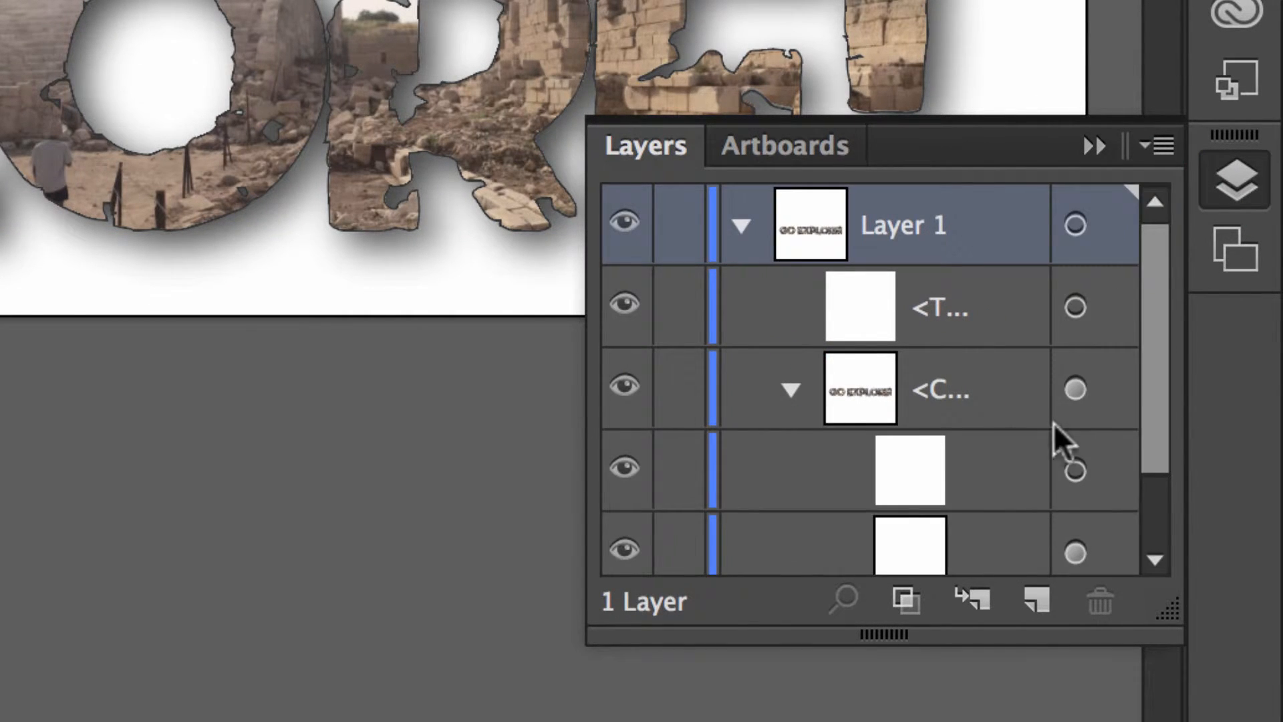
scroll(1036, 427, down, 2)
click(929, 541)
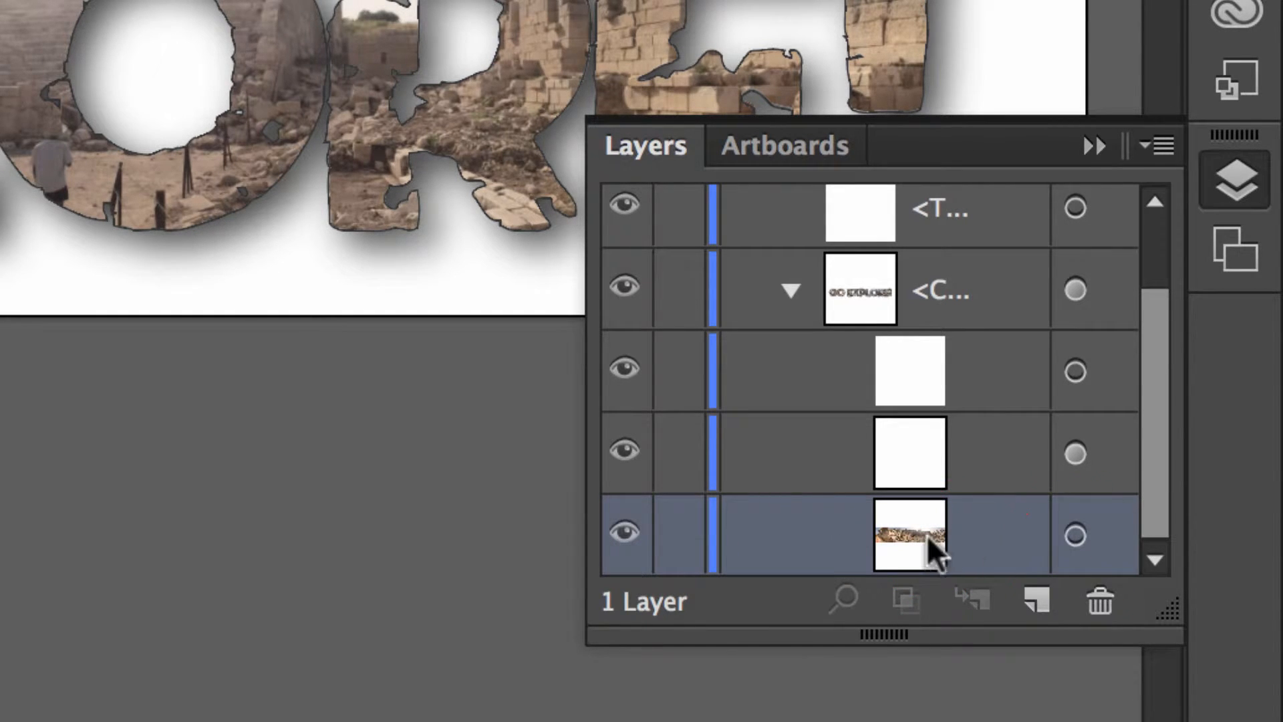
click(1074, 537)
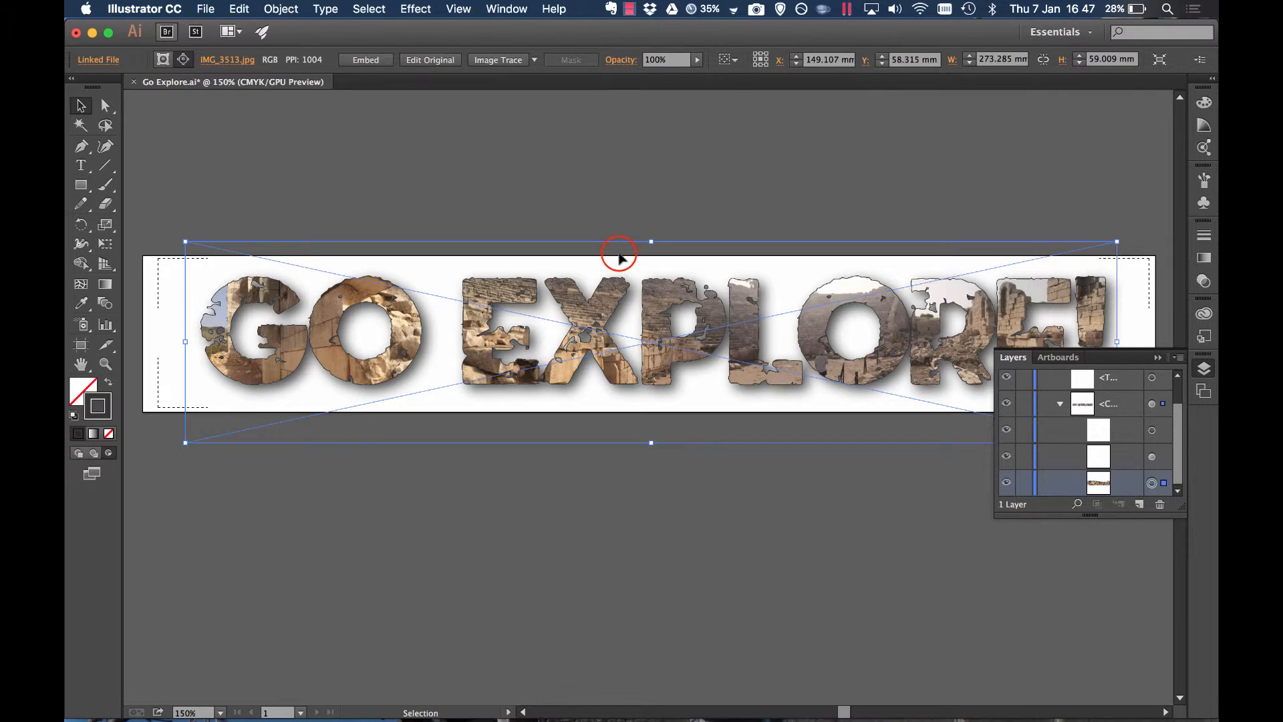
Step: Move the panoramic image up inside the lettering, to about X 148.5 mm and Y 46.4 mm
drag(619, 257, 653, 229)
click(652, 235)
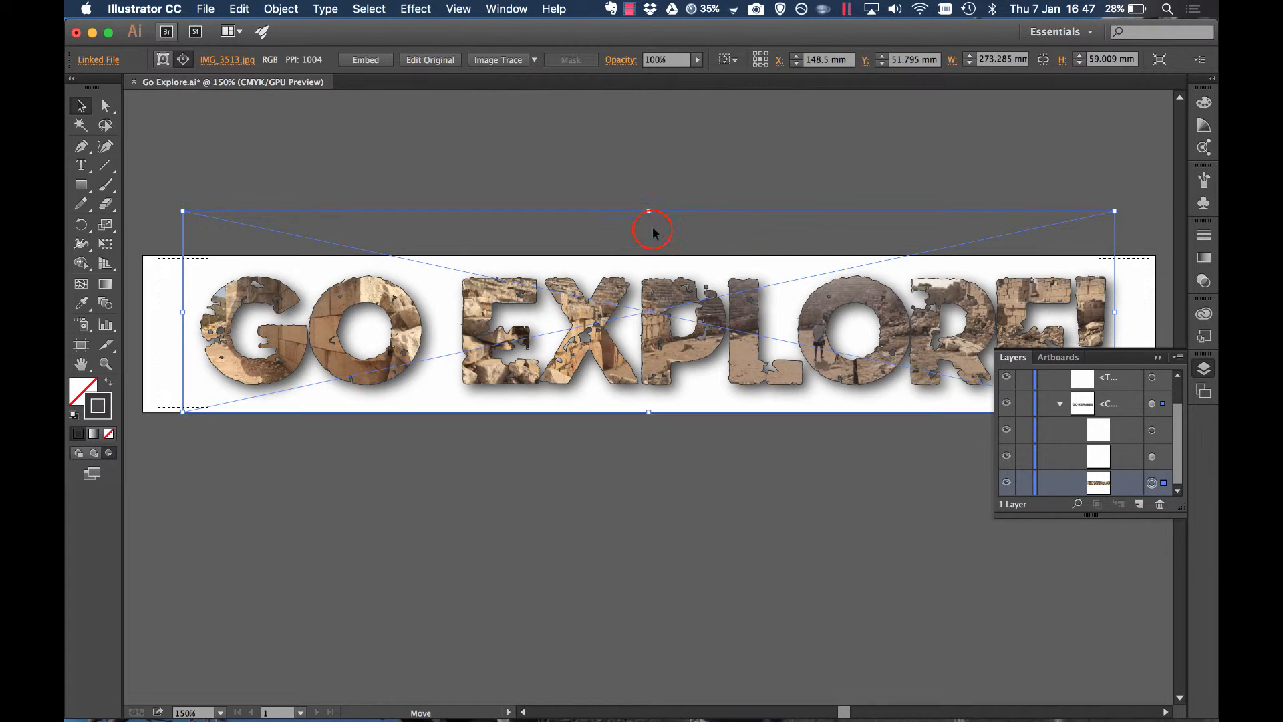
drag(653, 236, 653, 227)
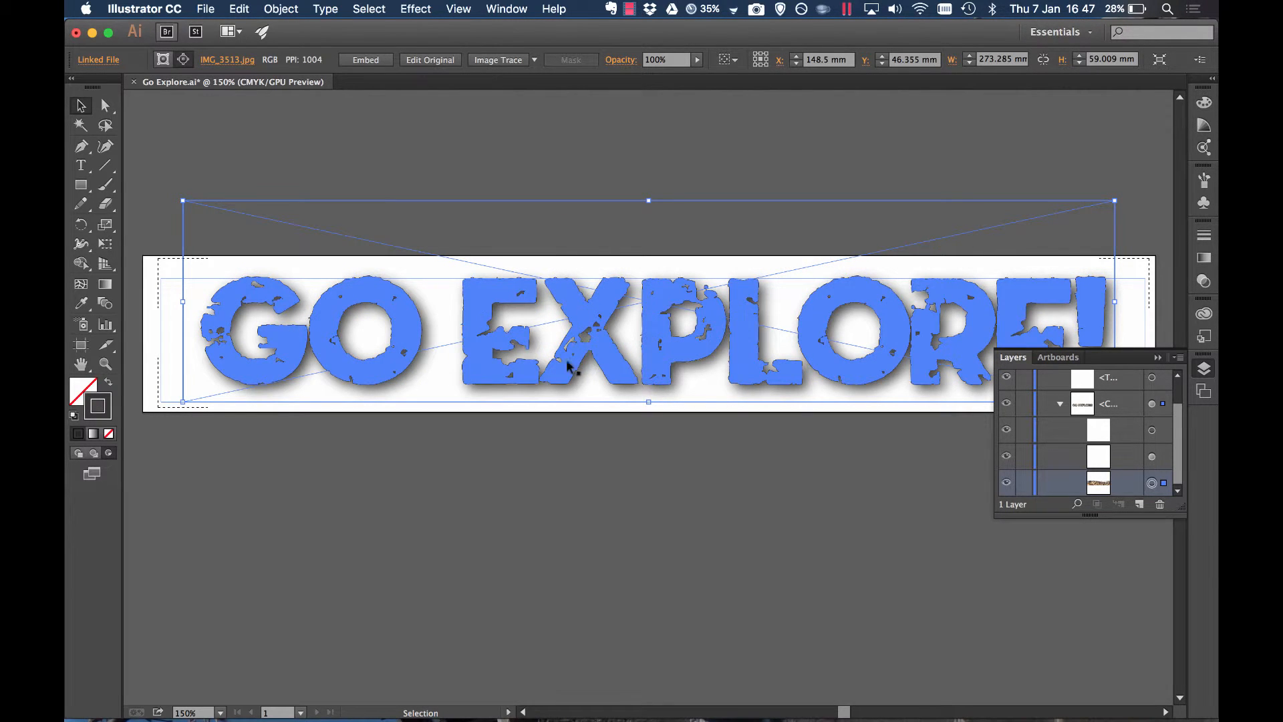
Step: Move the whole lettering about 3 mm left and 2 mm down on the artboard, then deselect it and collapse the layer list
click(560, 307)
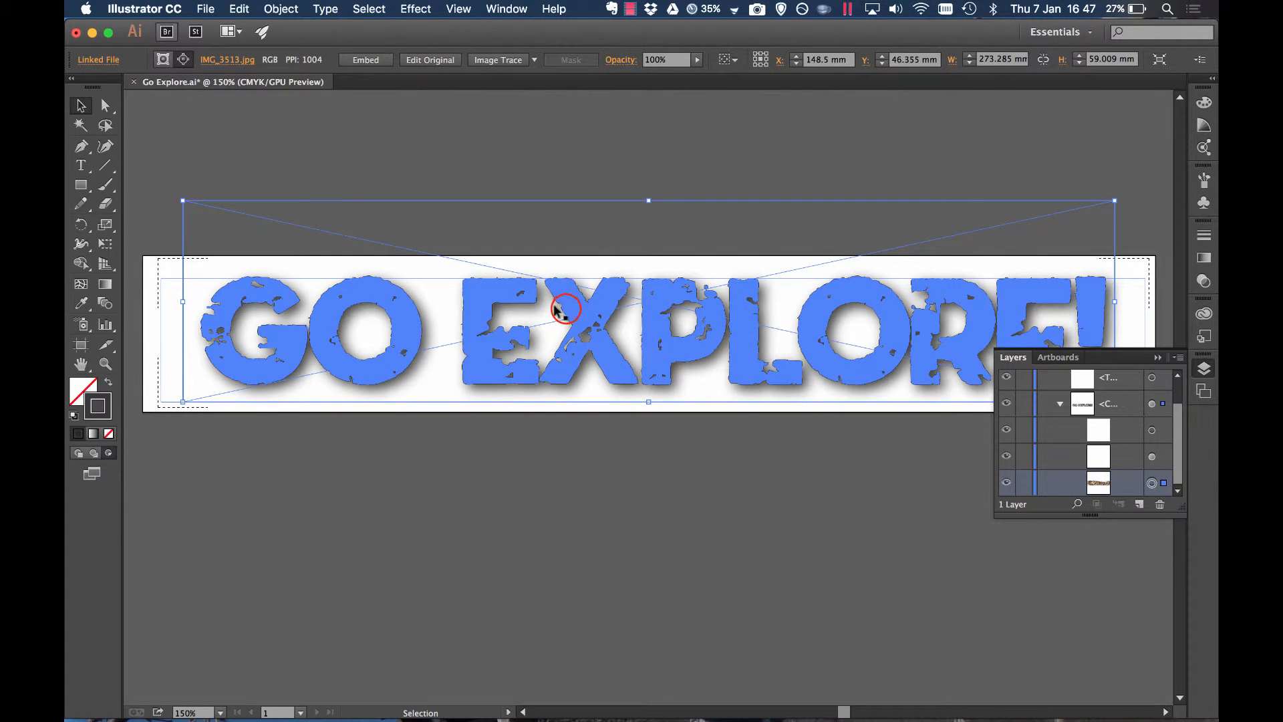
drag(560, 307, 556, 320)
click(697, 210)
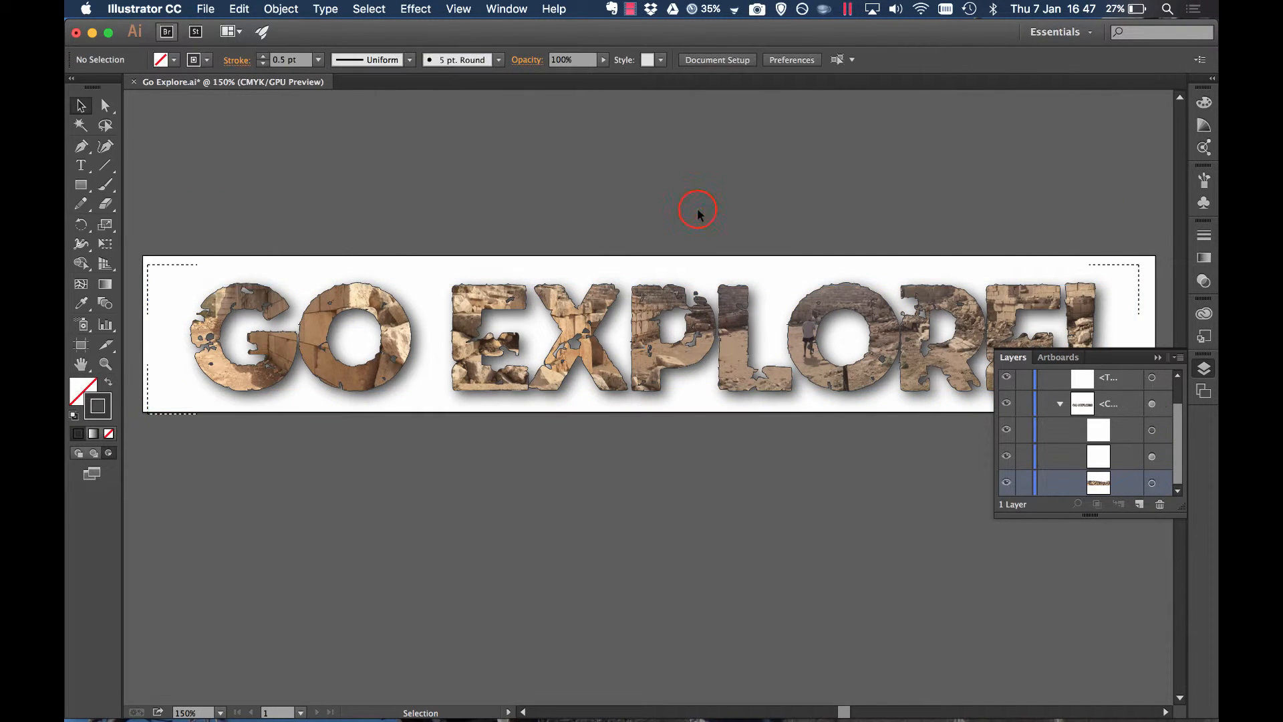
click(1158, 358)
click(1116, 211)
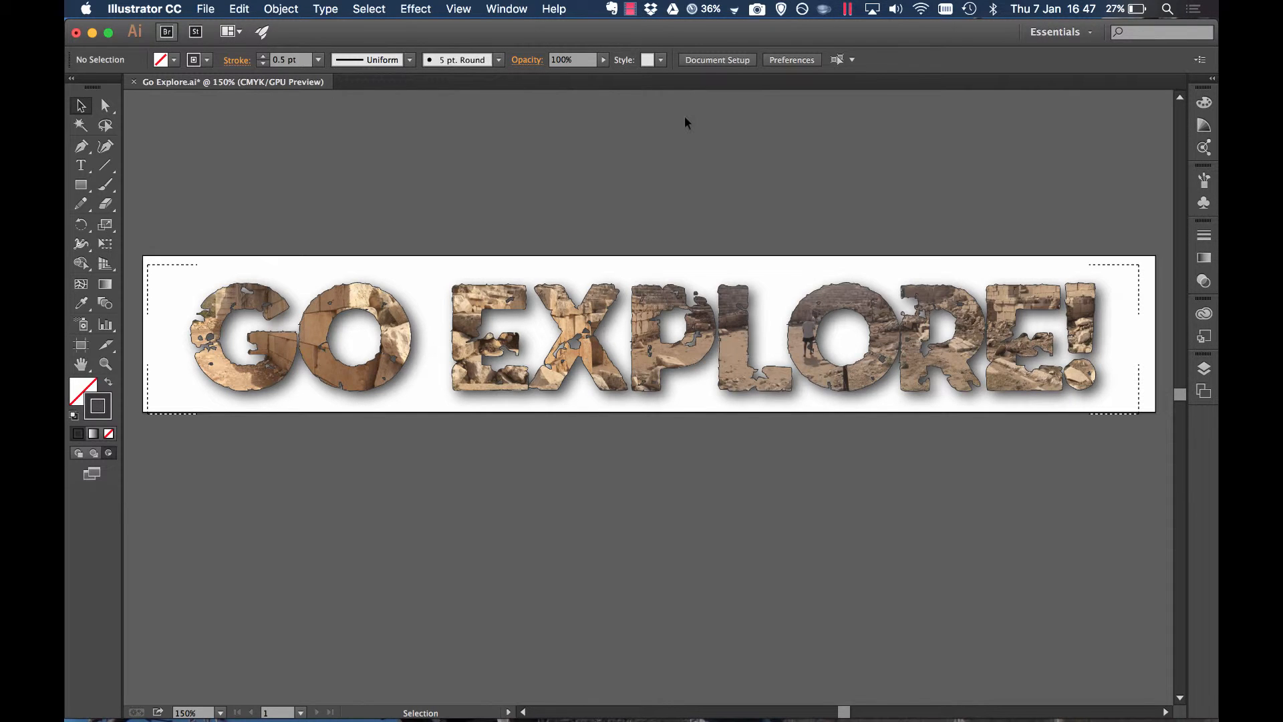
Step: Reopen the layer structure with the lettering deselected and target the linked panoramic image in the clip group
click(541, 297)
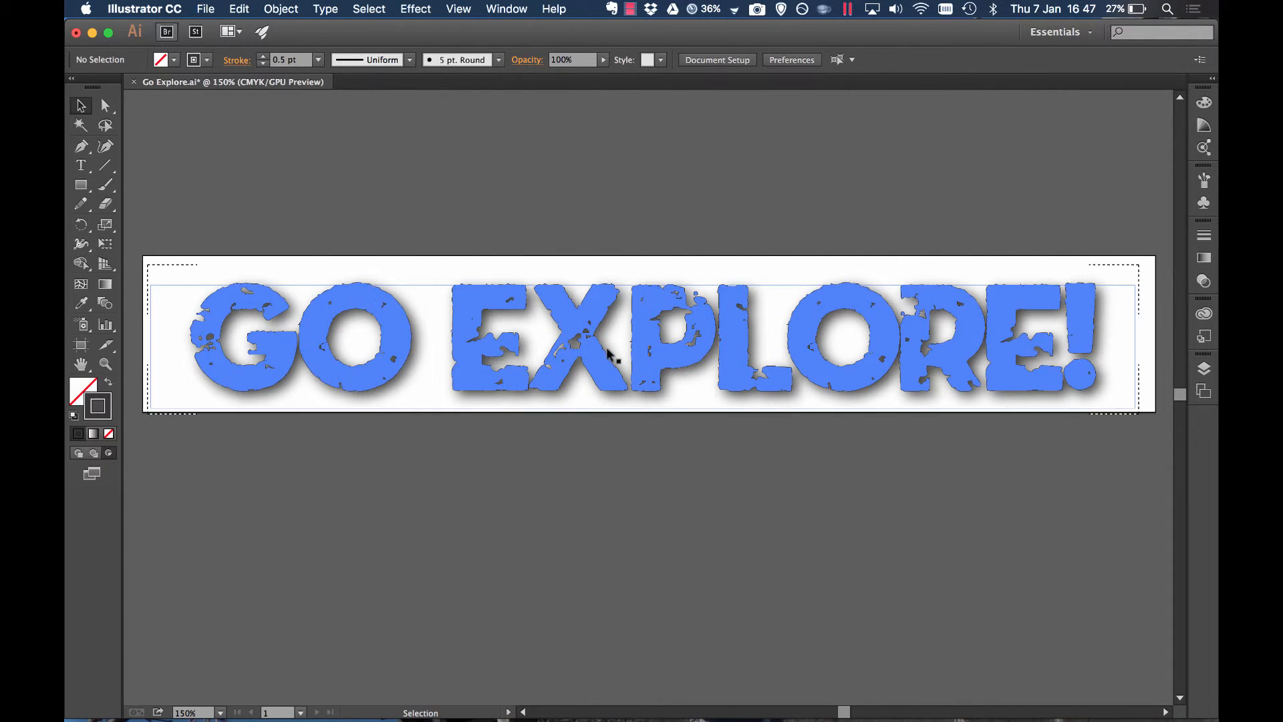
click(292, 188)
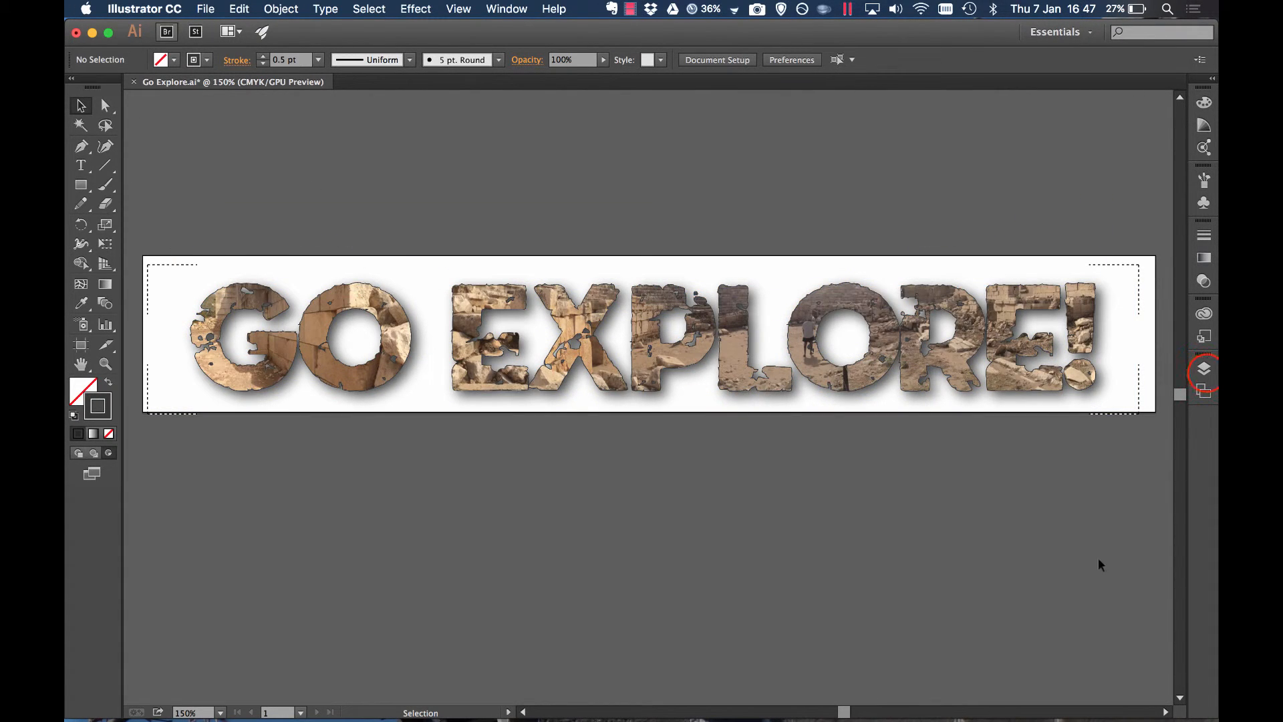
click(1204, 369)
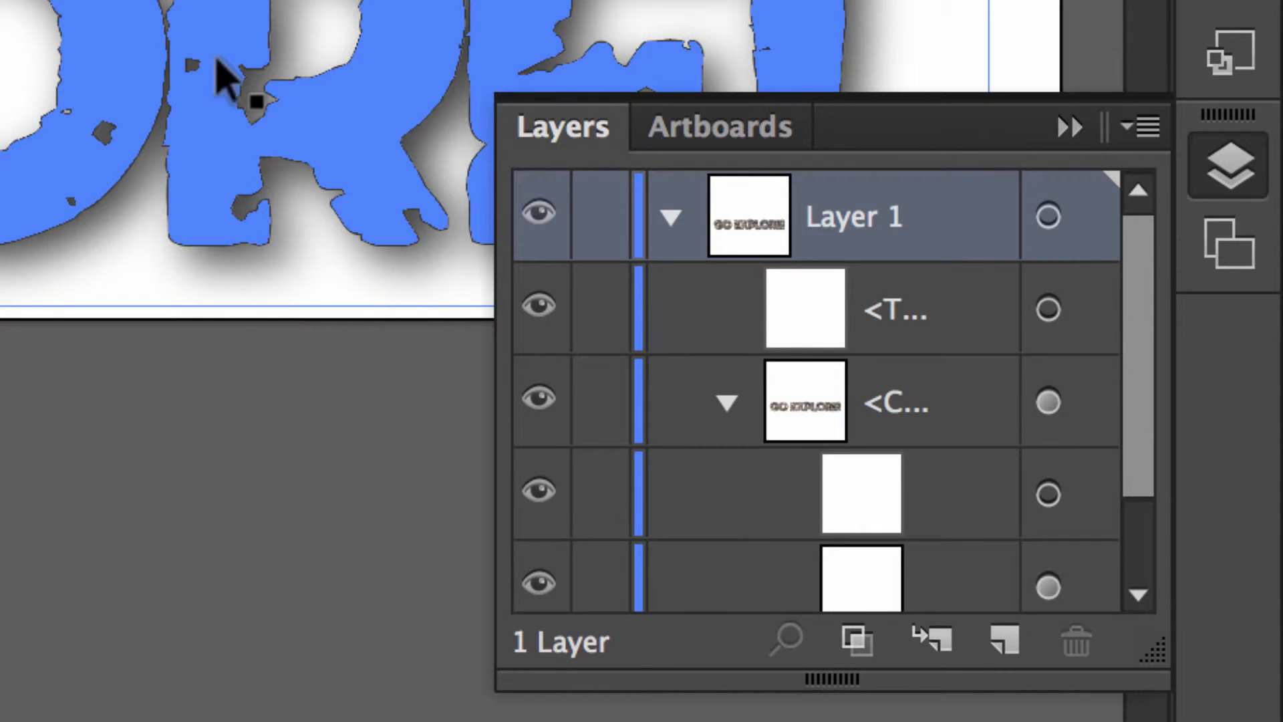
scroll(871, 280, down, 3)
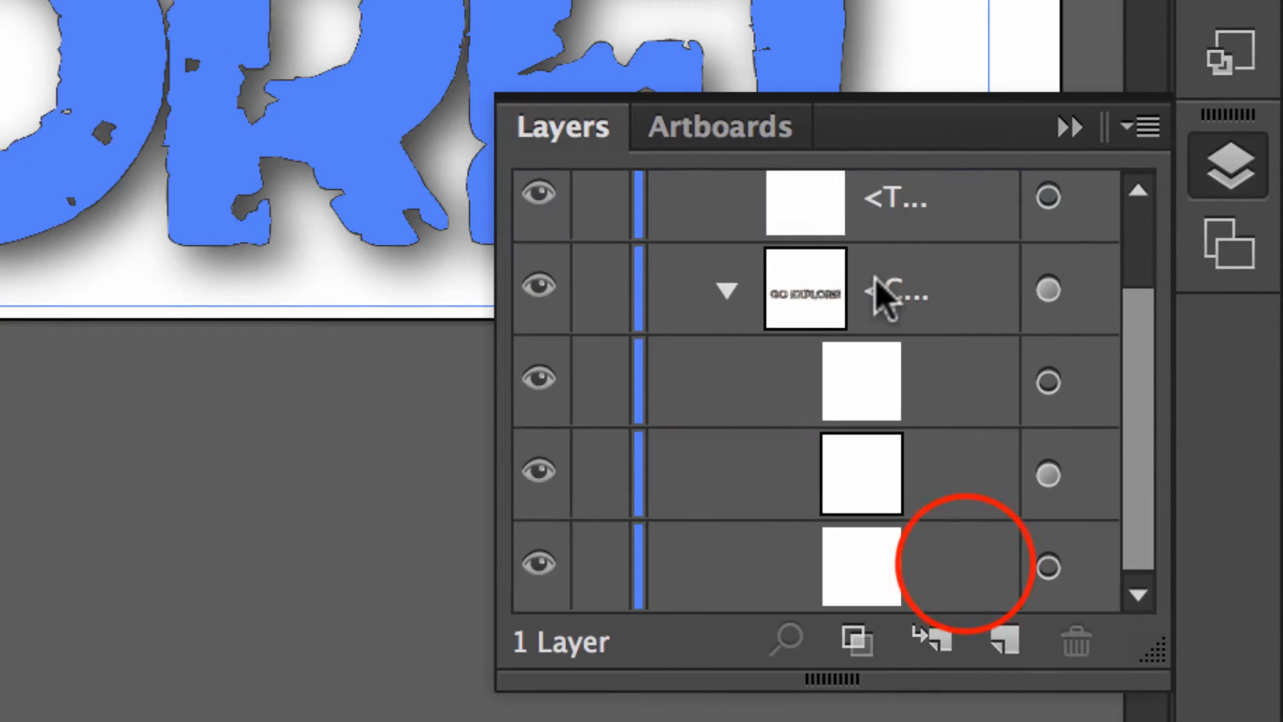
click(973, 567)
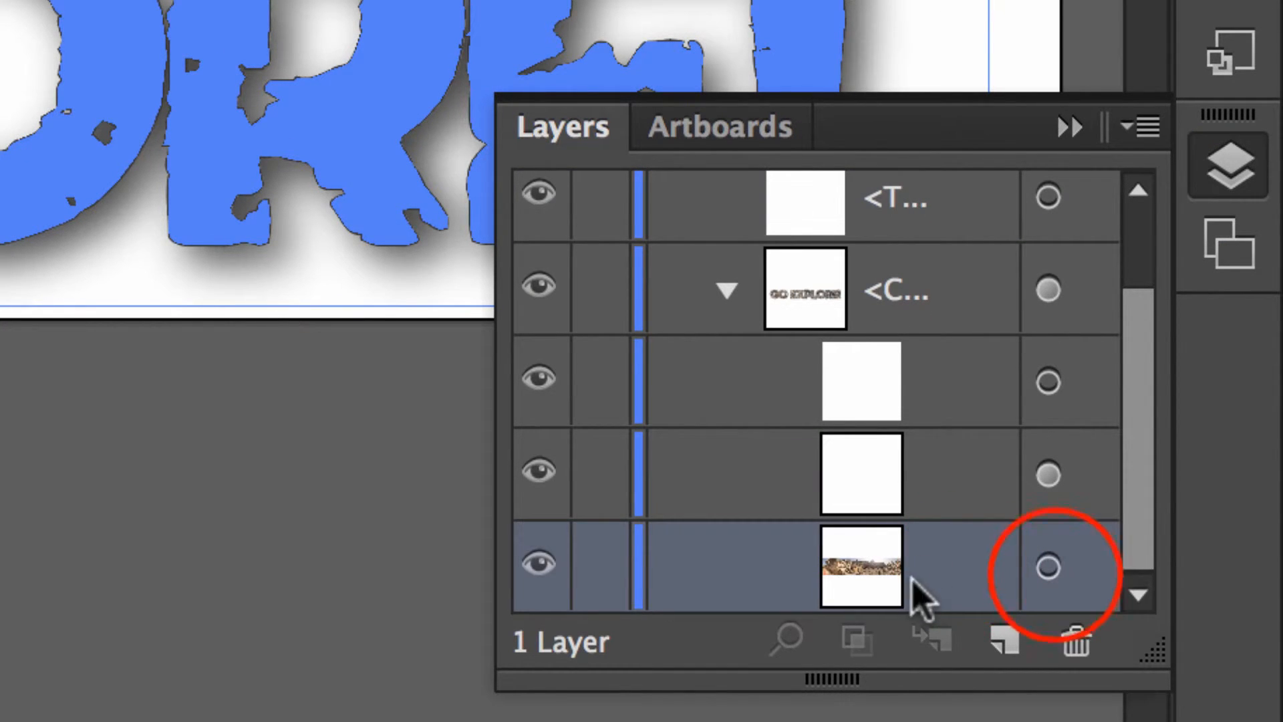
click(1048, 569)
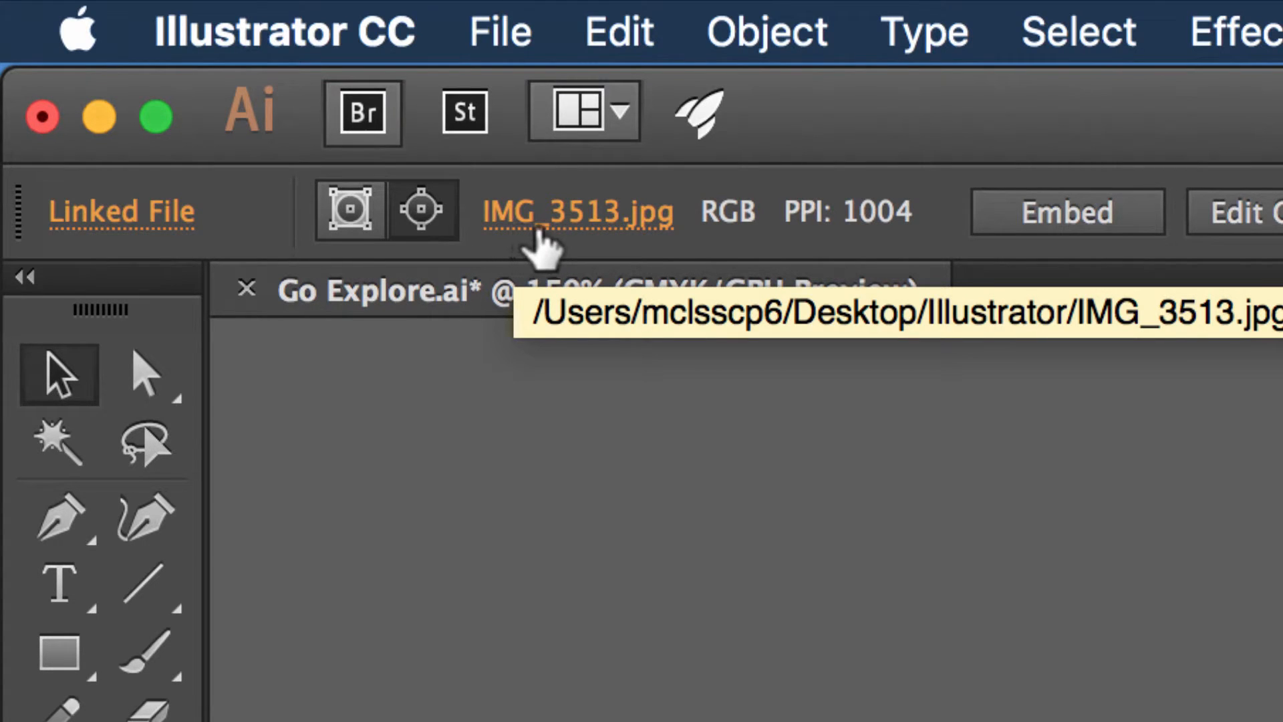
Step: Relink the image inside the lettering to IMG_6764.jpg, placing it as a linked file
click(583, 233)
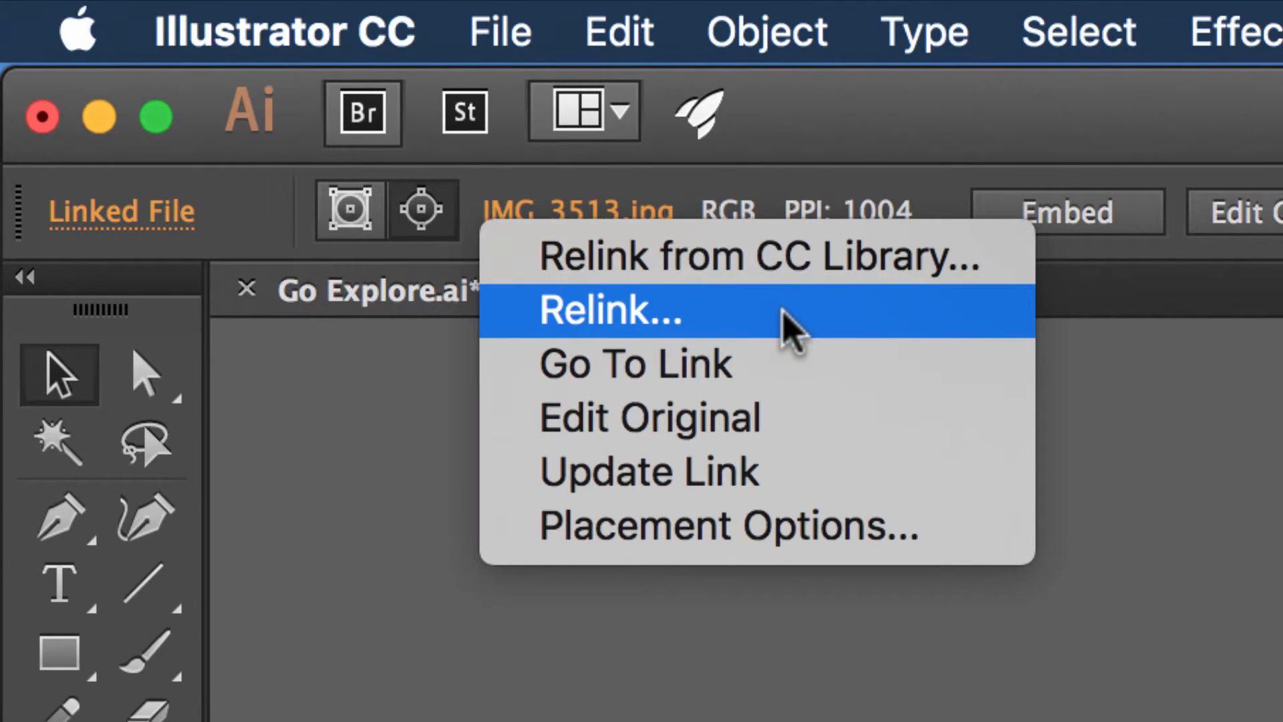
click(805, 313)
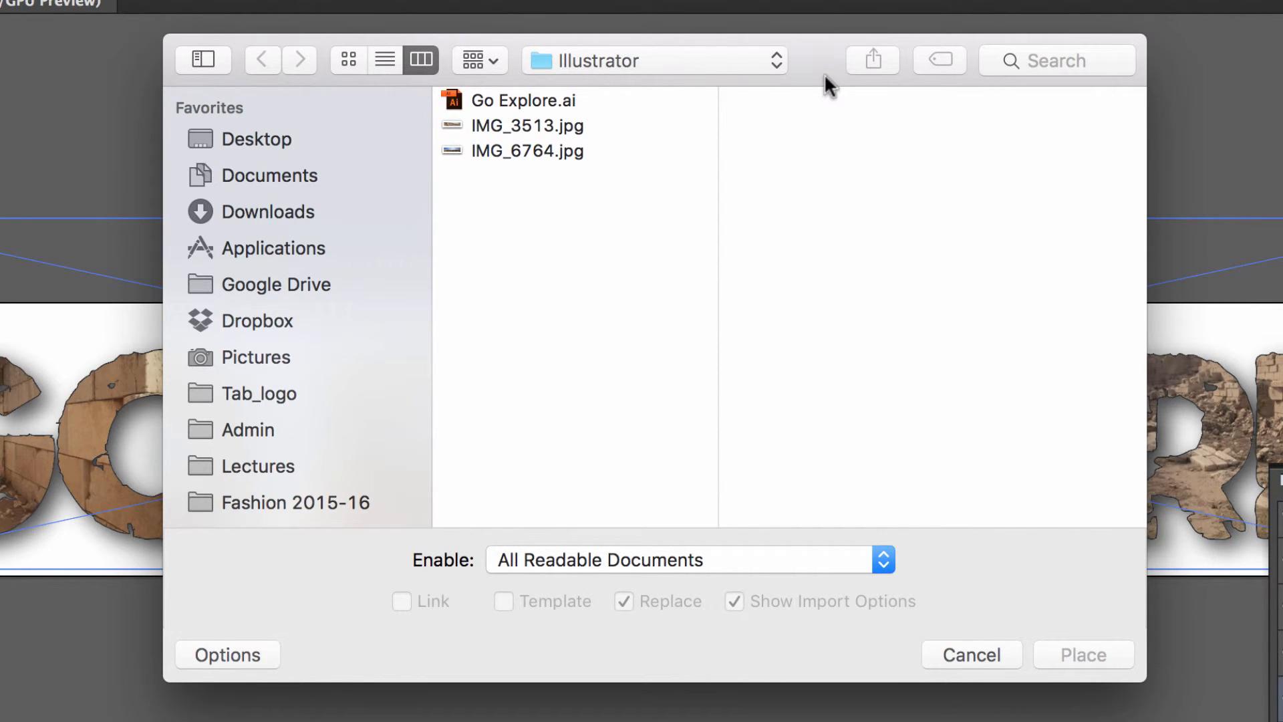
click(525, 127)
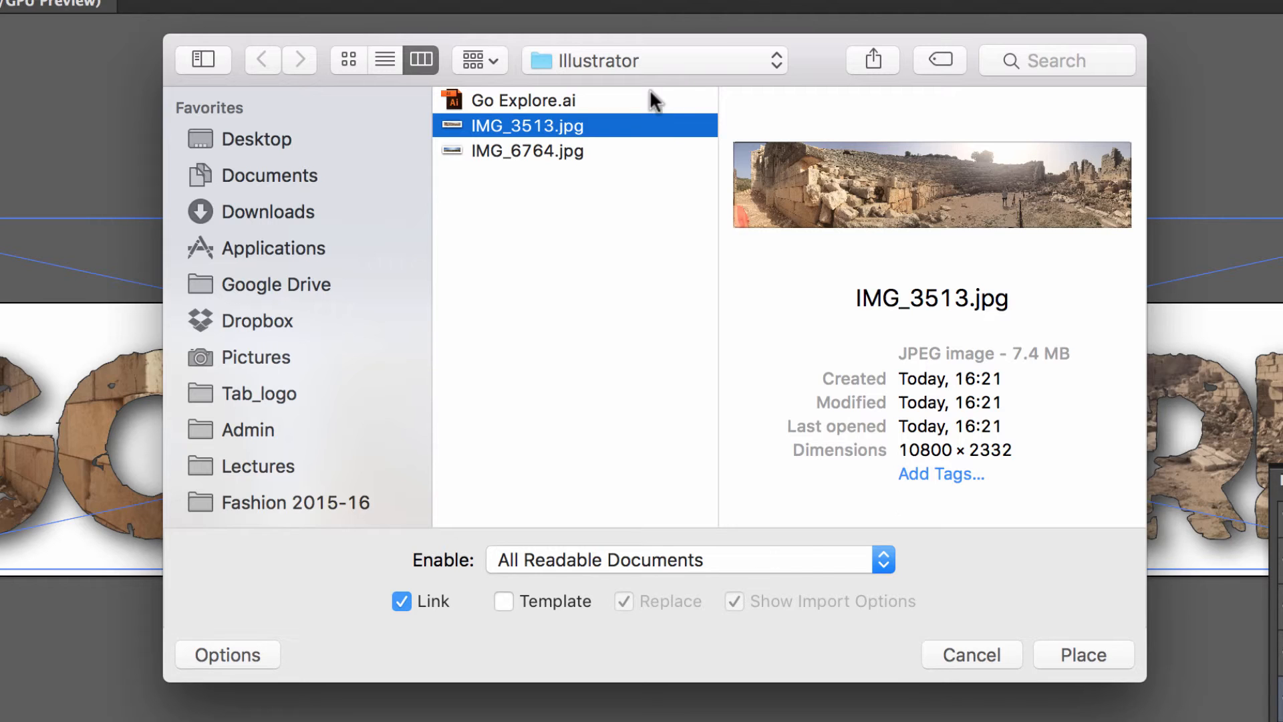
click(521, 155)
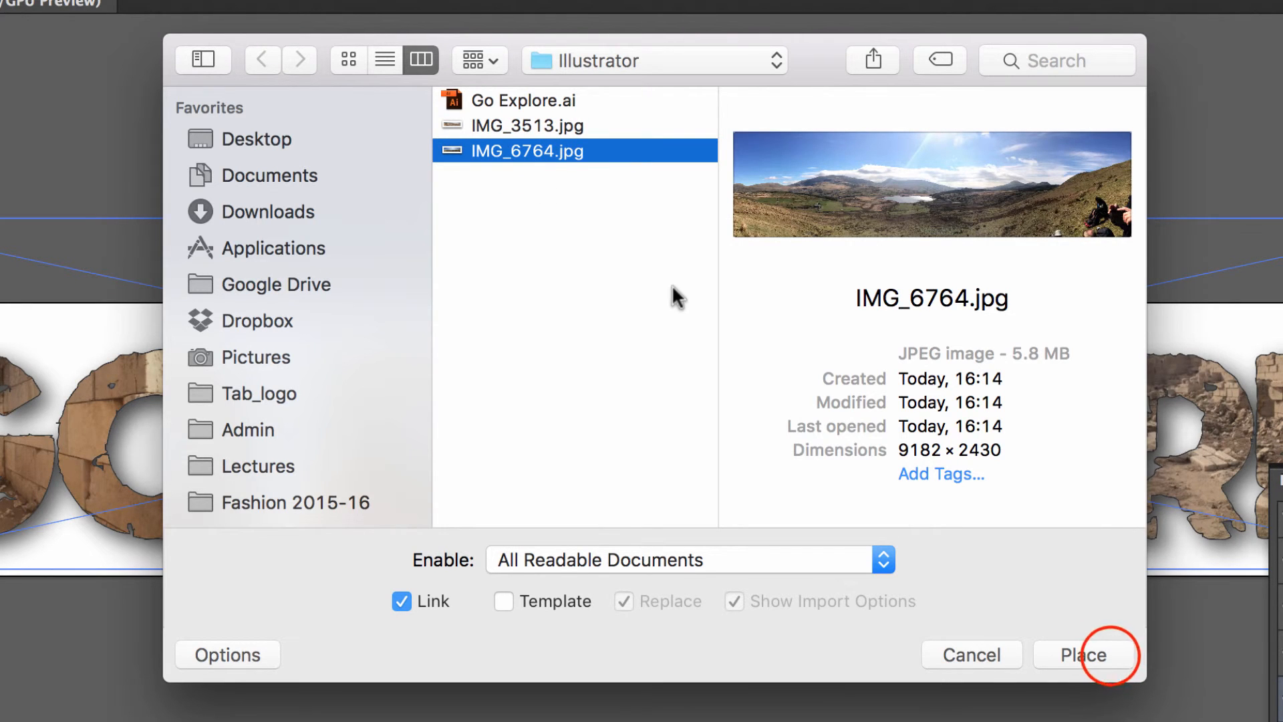
click(1109, 655)
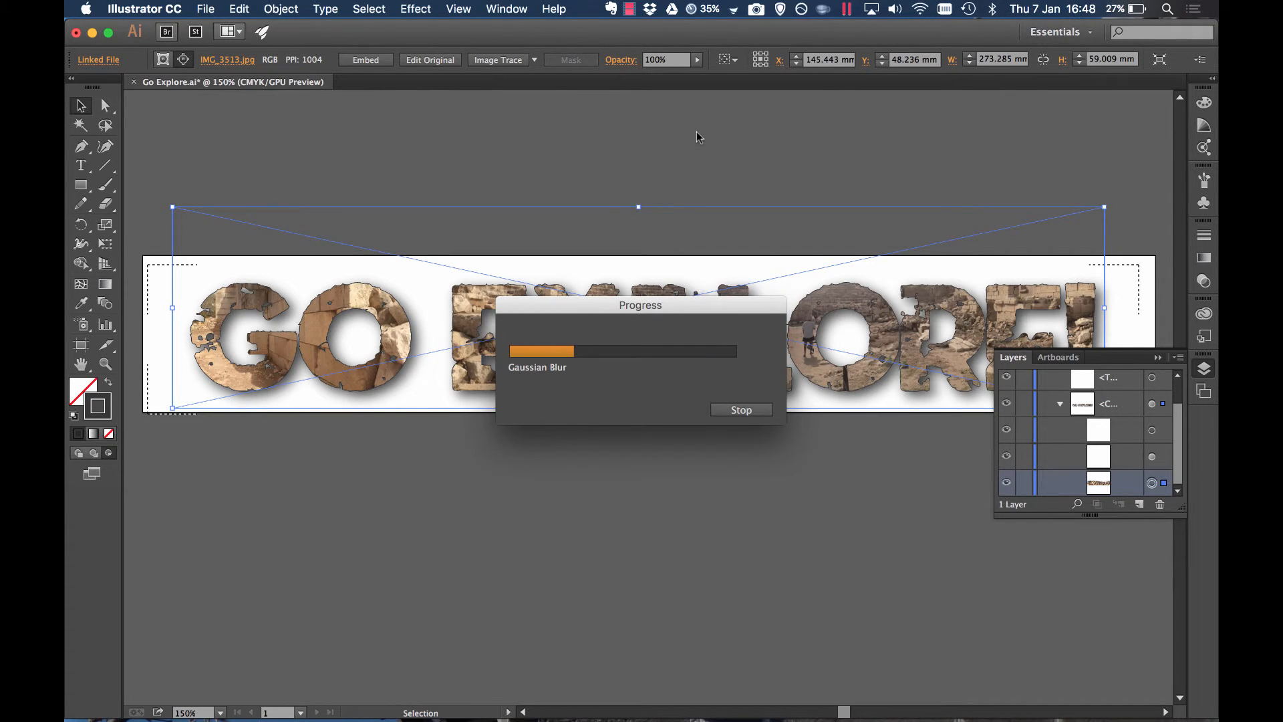
Step: Move the new landscape photo slightly down inside the lettering, deselect it and collapse the layer list
drag(690, 307, 692, 432)
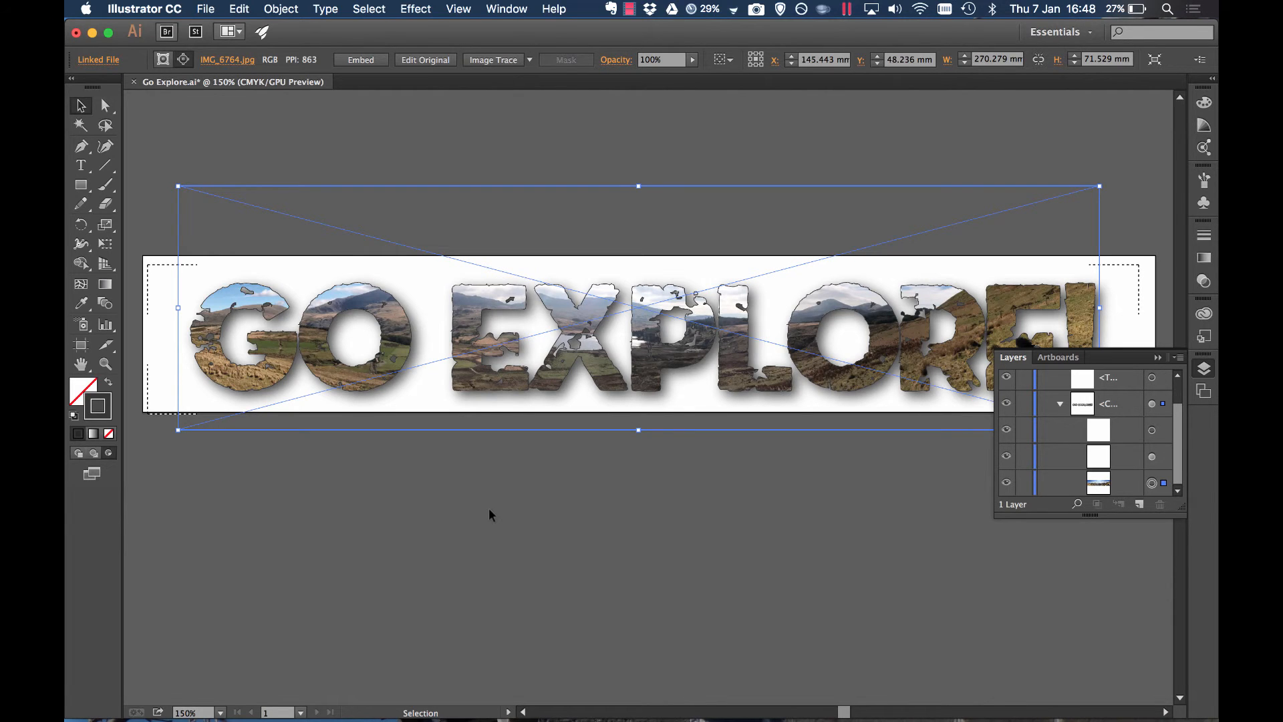
click(1100, 483)
click(841, 190)
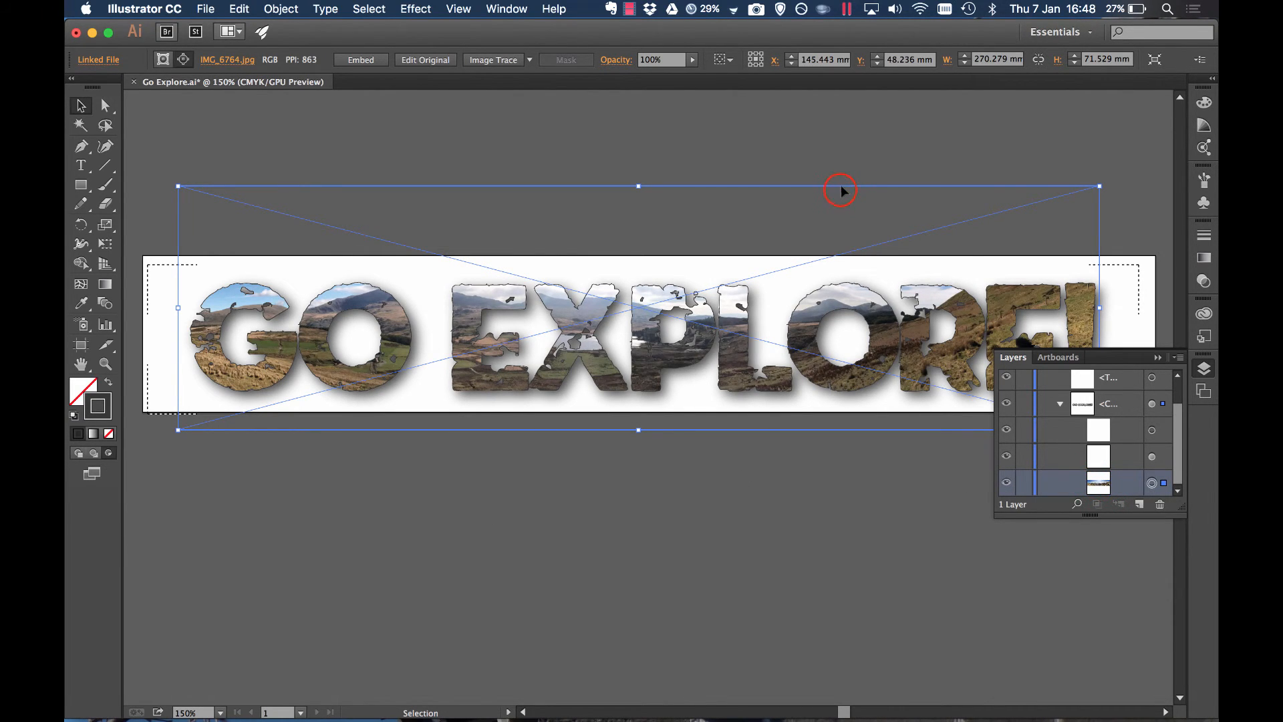
mouse_move(841, 190)
mouse_down()
mouse_move(838, 232)
mouse_move(838, 216)
mouse_up()
click(959, 119)
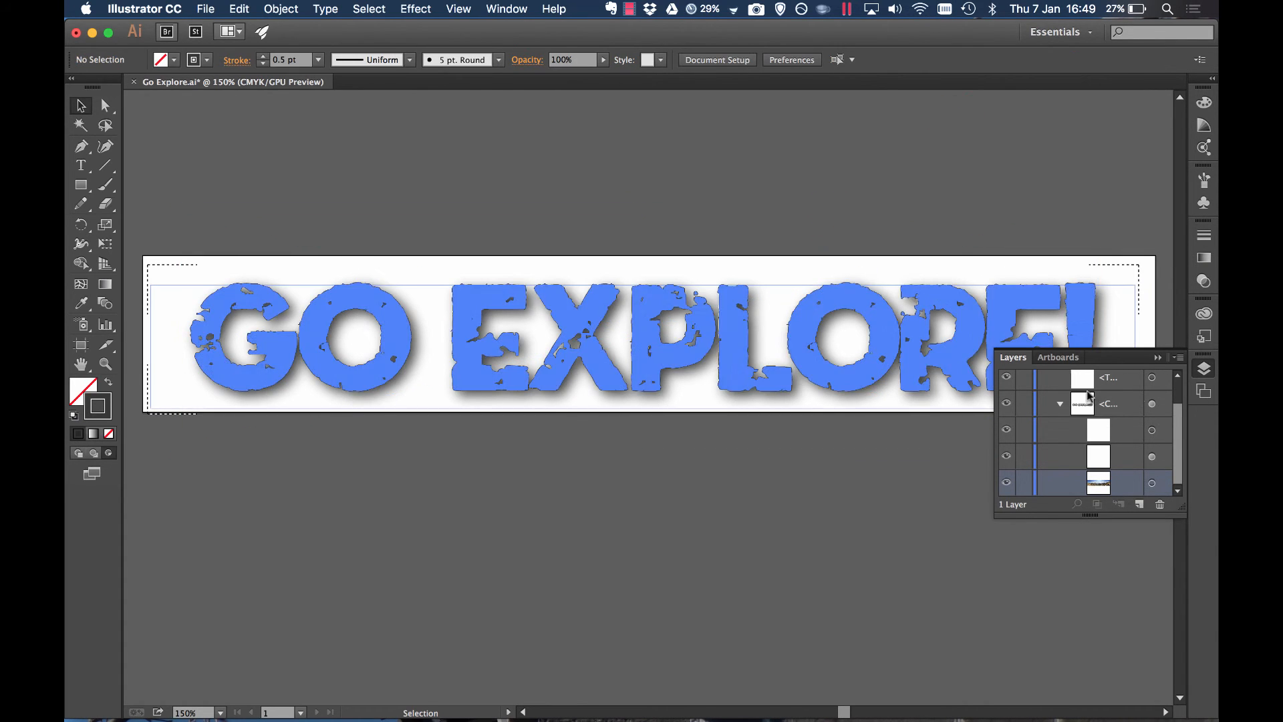
click(1054, 201)
click(1161, 358)
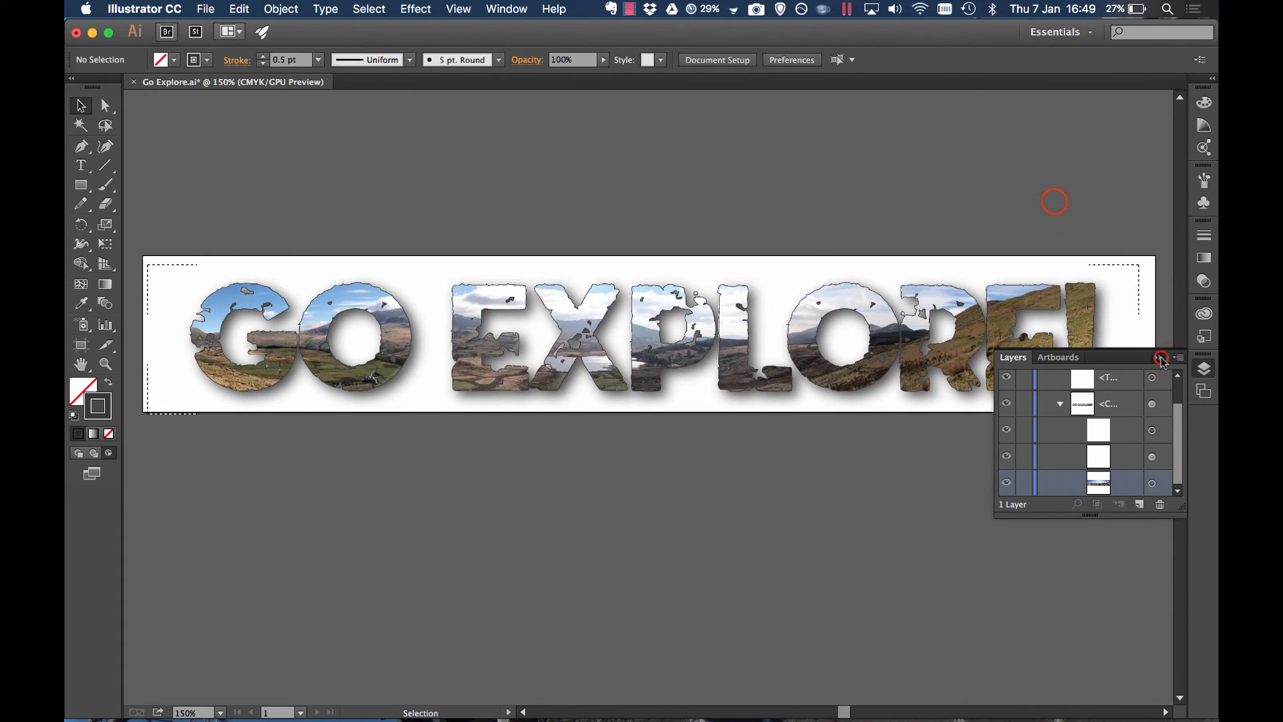